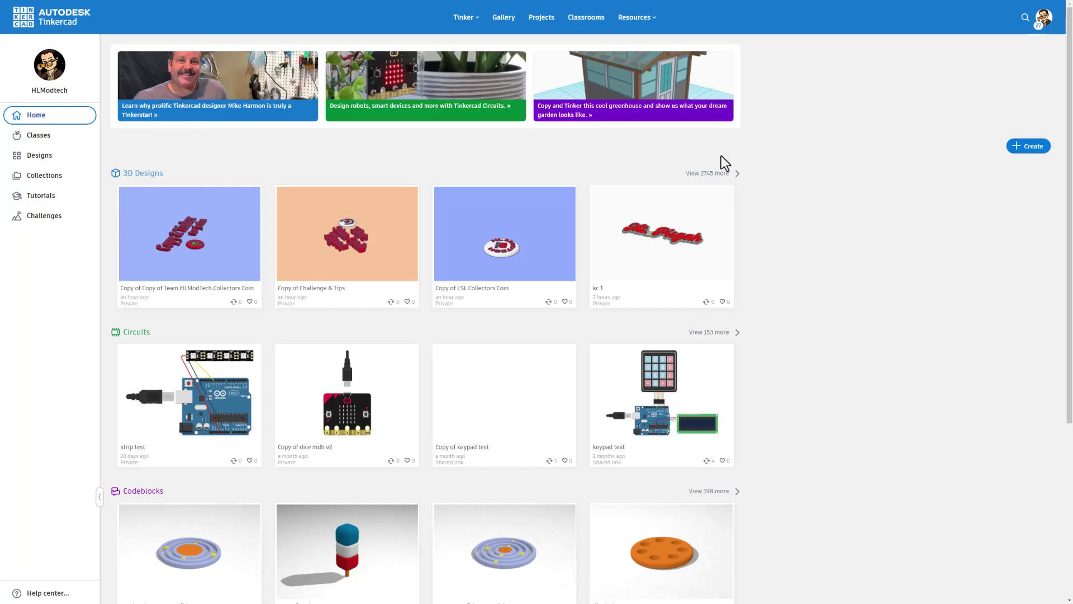
# Create a new blank 3D design from the dashboard's Create menu
pyautogui.click(1025, 149)
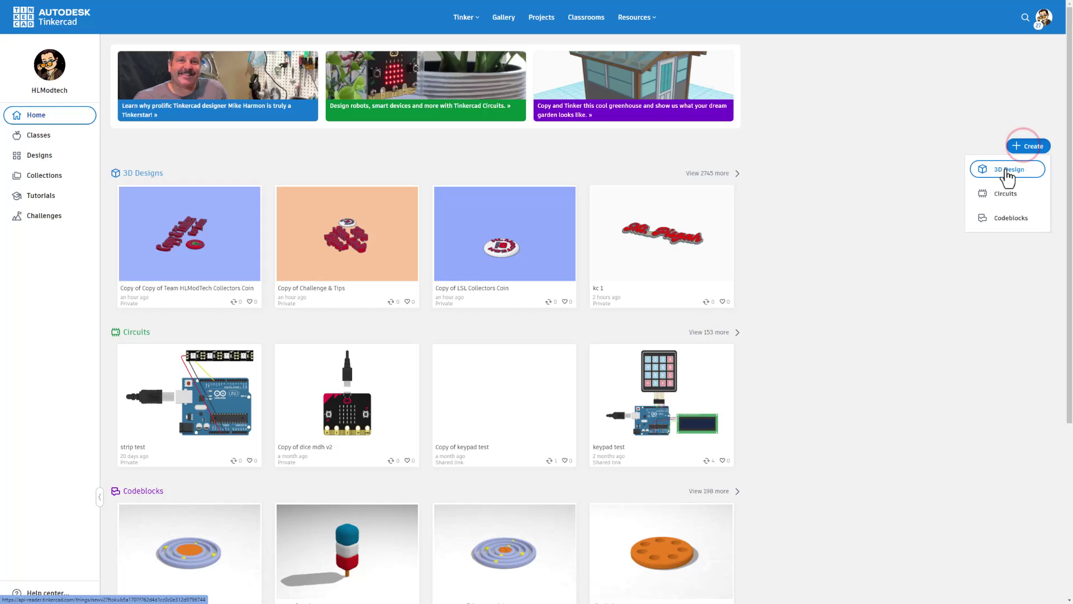
pyautogui.click(1005, 167)
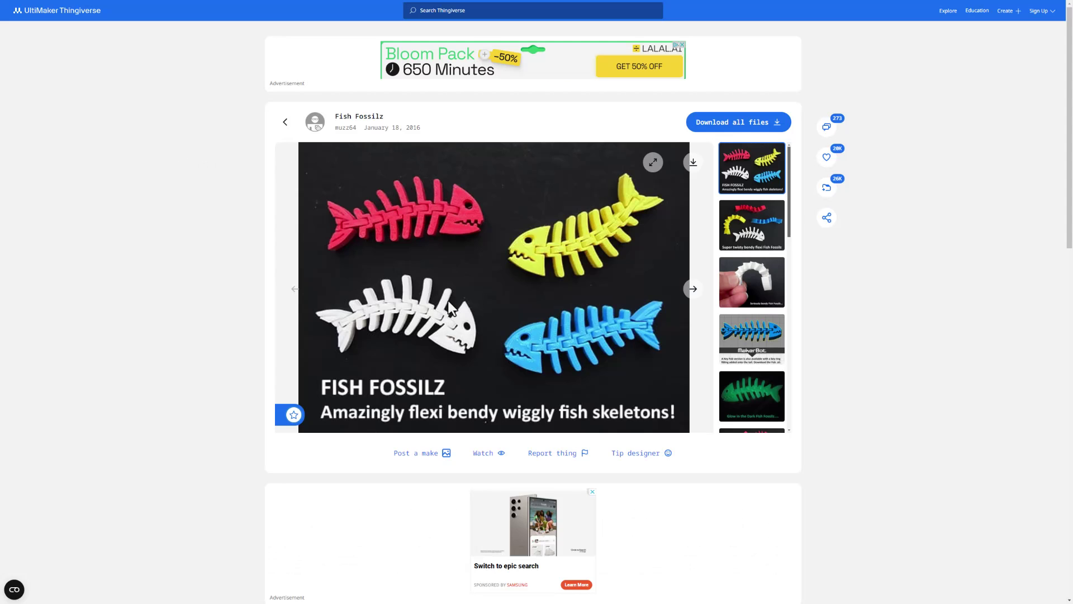
pyautogui.scroll(-2, 336, 244)
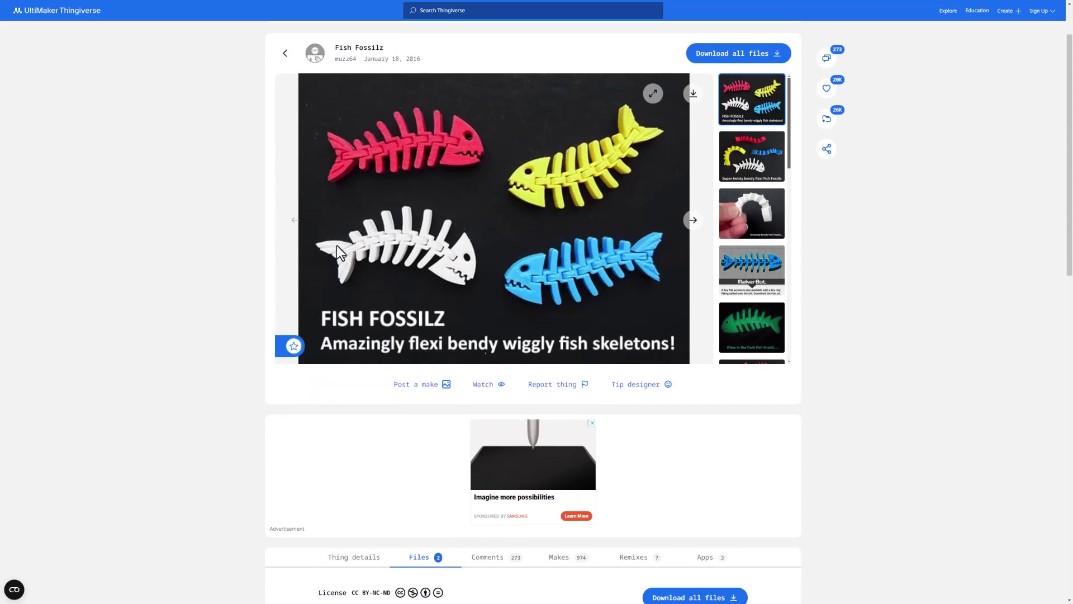
pyautogui.scroll(-4, 337, 250)
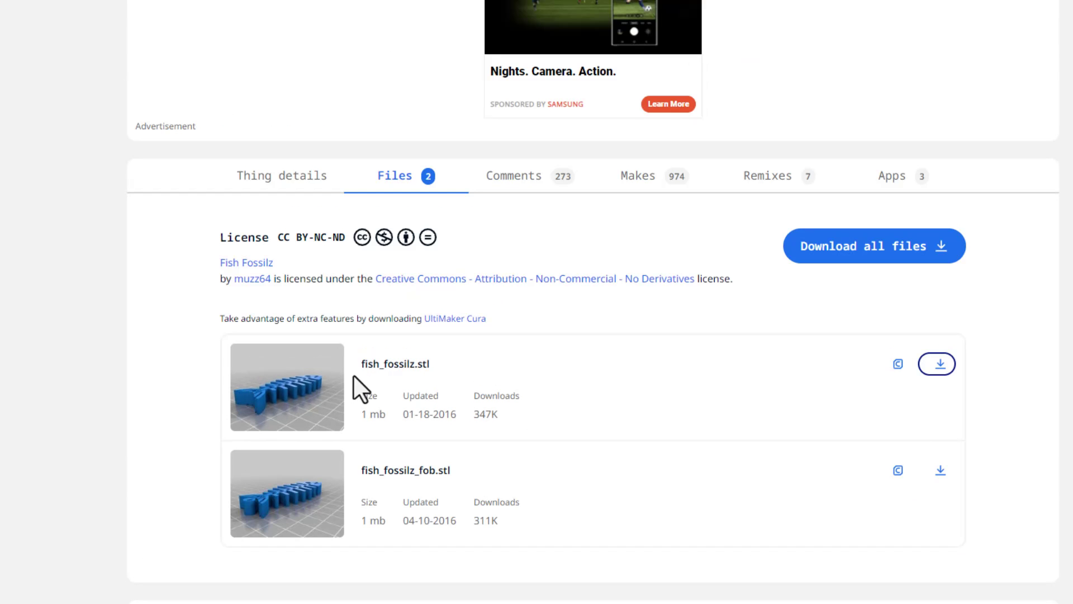
pyautogui.click(917, 370)
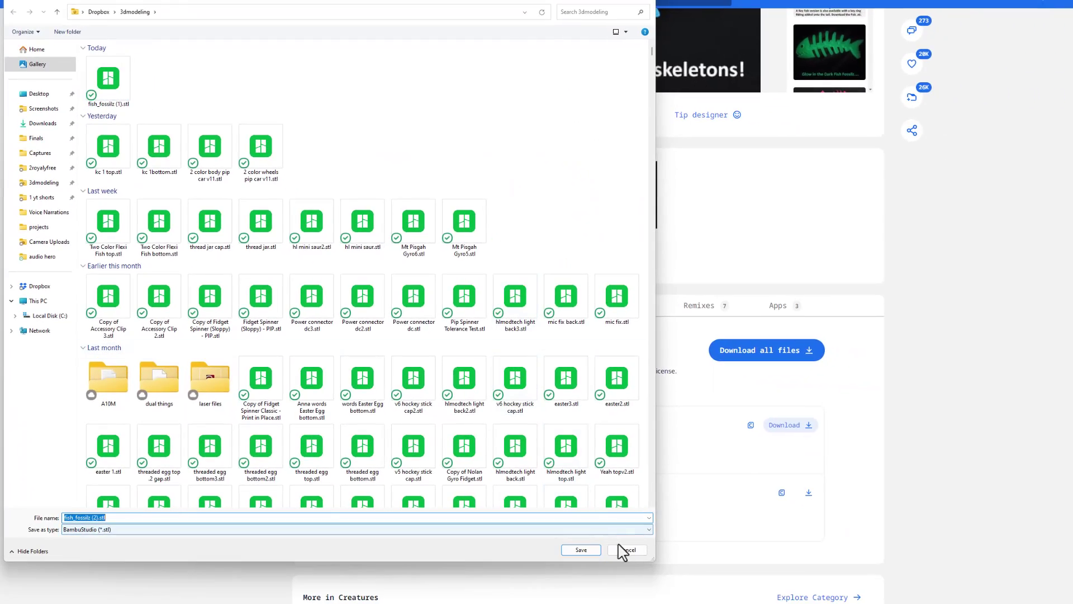
pyautogui.click(626, 550)
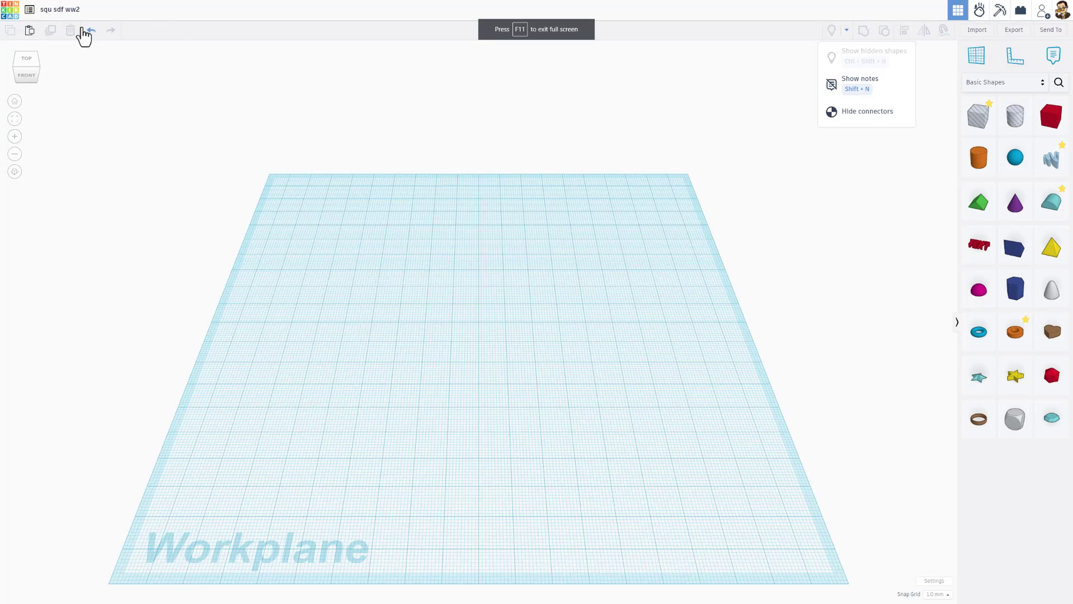
# Rename the design to 'Two Color Bambu Print'
pyautogui.click(74, 9)
pyautogui.write('Two Color Bambu Print')
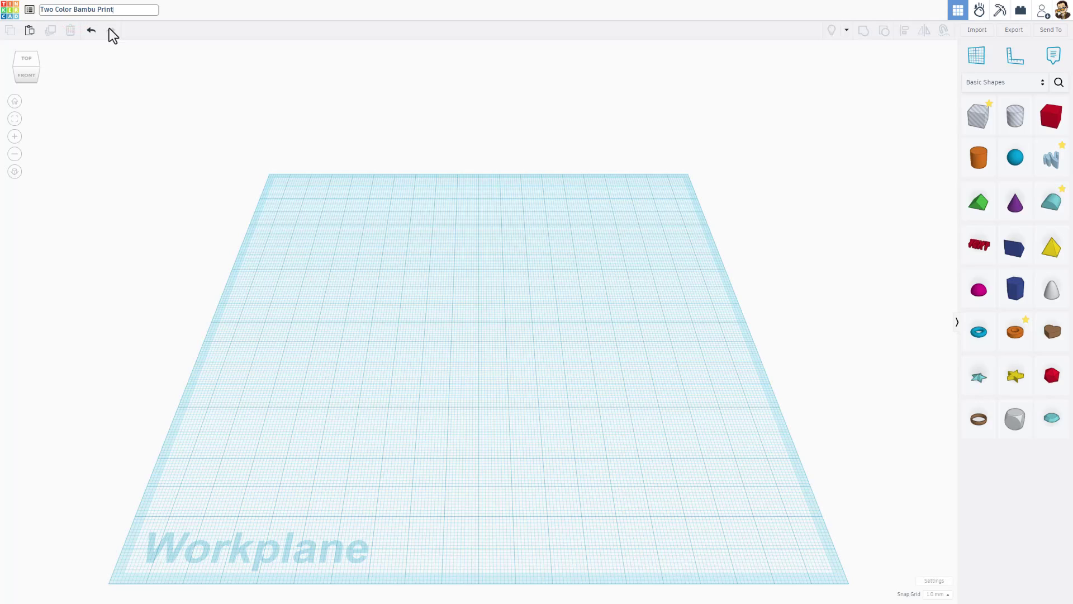
pyautogui.click(327, 283)
pyautogui.moveTo(373, 299); pyautogui.dragTo(328, 324, button='right')
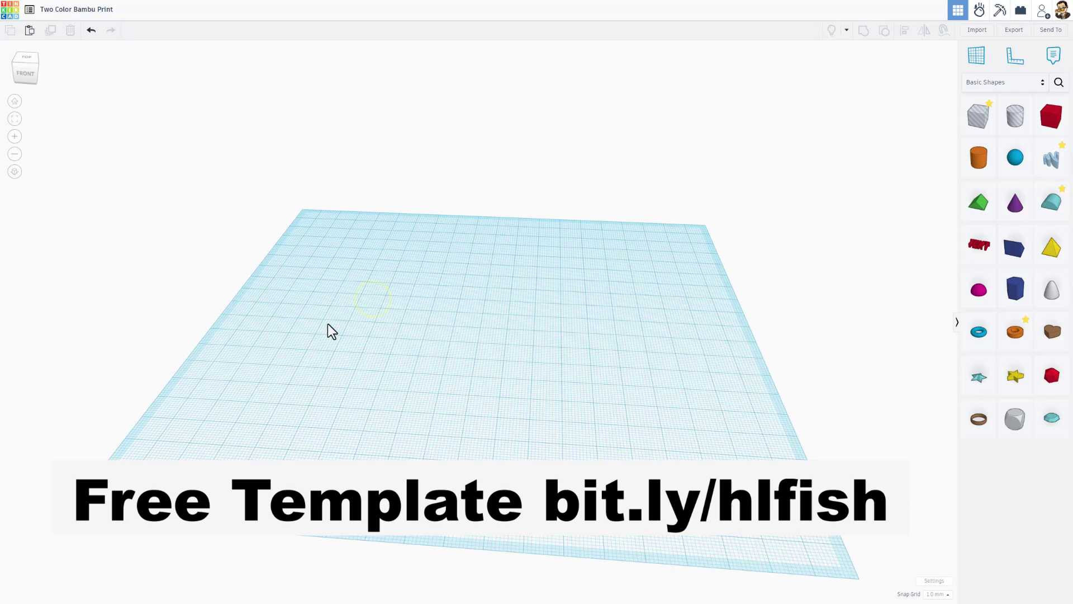
# Import fish_fossilz (1).stl onto the workplane
pyautogui.click(975, 34)
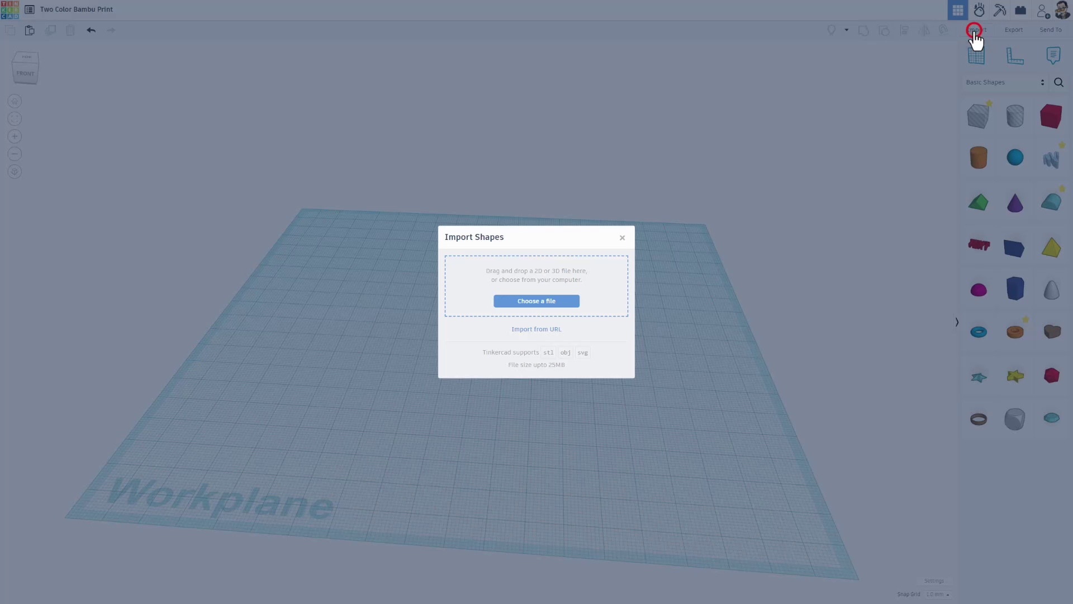
pyautogui.click(539, 301)
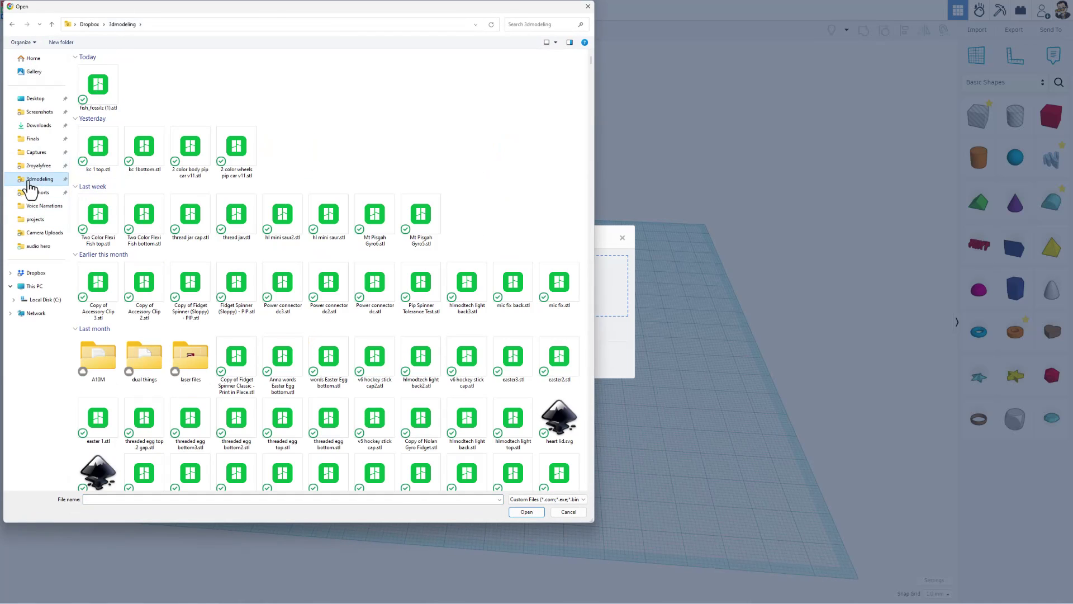
pyautogui.doubleClick(98, 89)
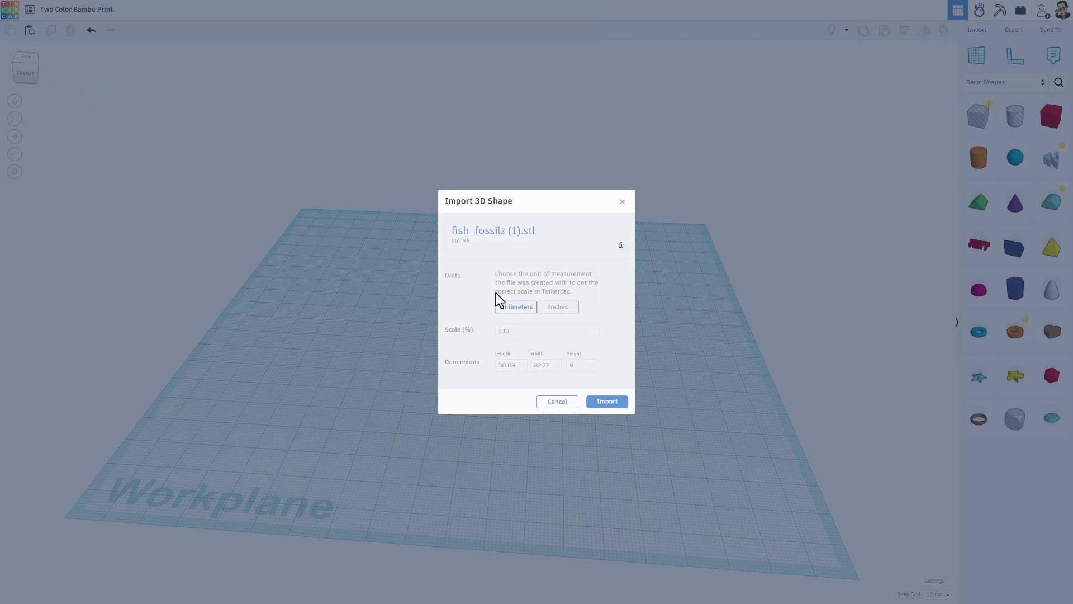
pyautogui.click(603, 403)
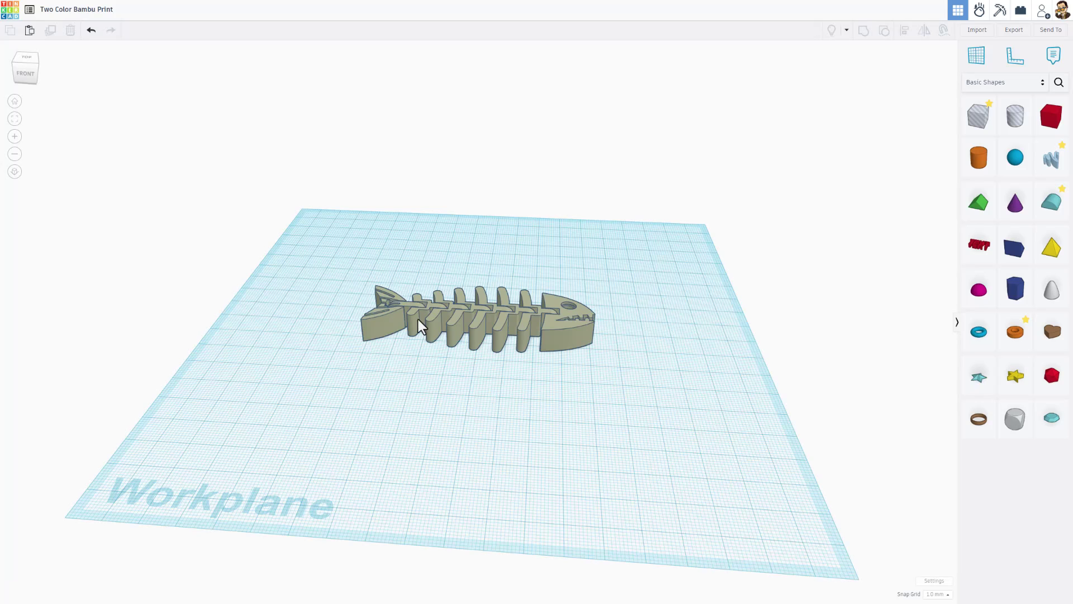
# Confirm the fish is 9 mm tall, then place a Box hole beside it
pyautogui.moveTo(360, 385); pyautogui.dragTo(544, 364, button='right')
pyautogui.scroll(1, 544, 363)
pyautogui.click(587, 336)
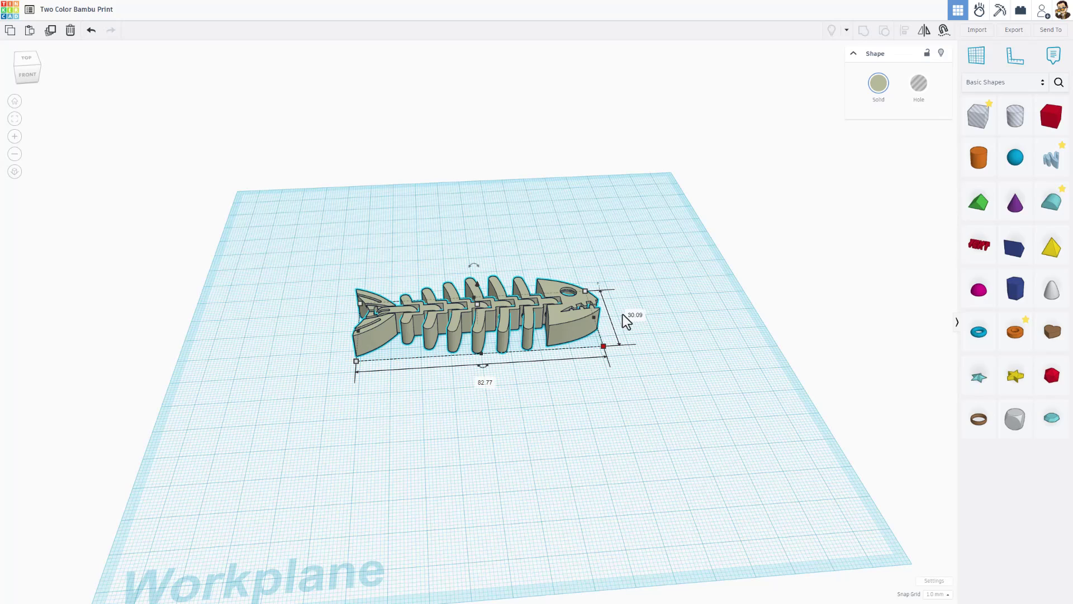
pyautogui.moveTo(478, 304); pyautogui.dragTo(520, 319)
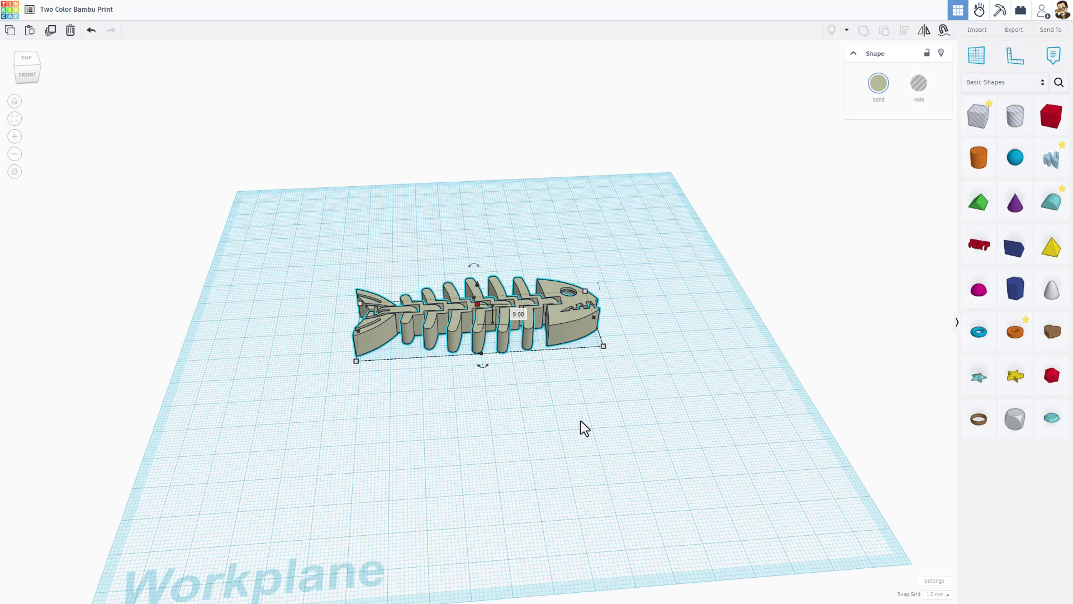
pyautogui.click(576, 394)
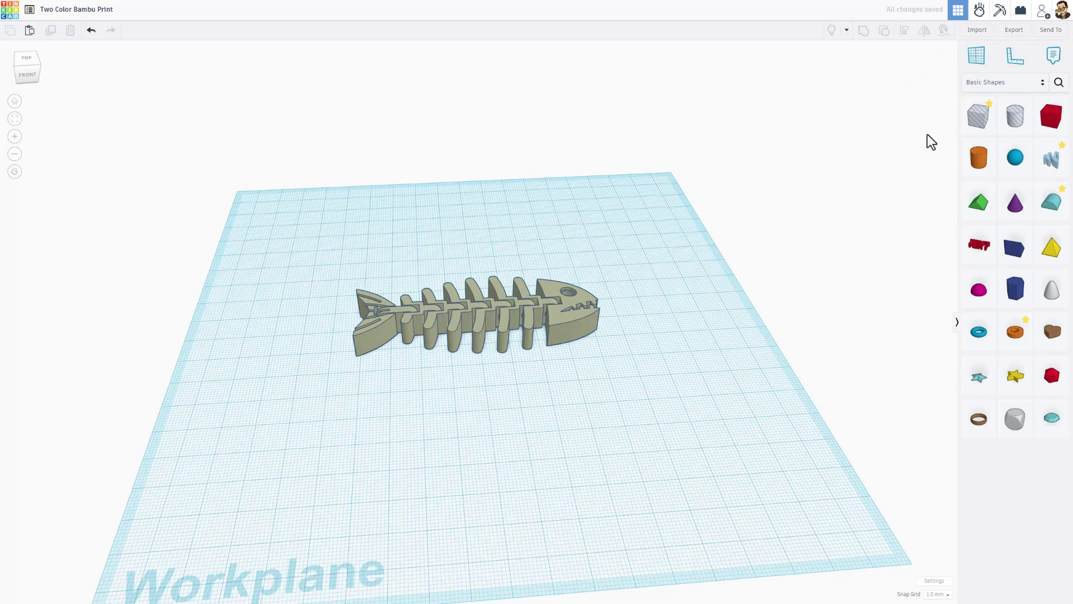
pyautogui.moveTo(973, 120); pyautogui.dragTo(364, 255)
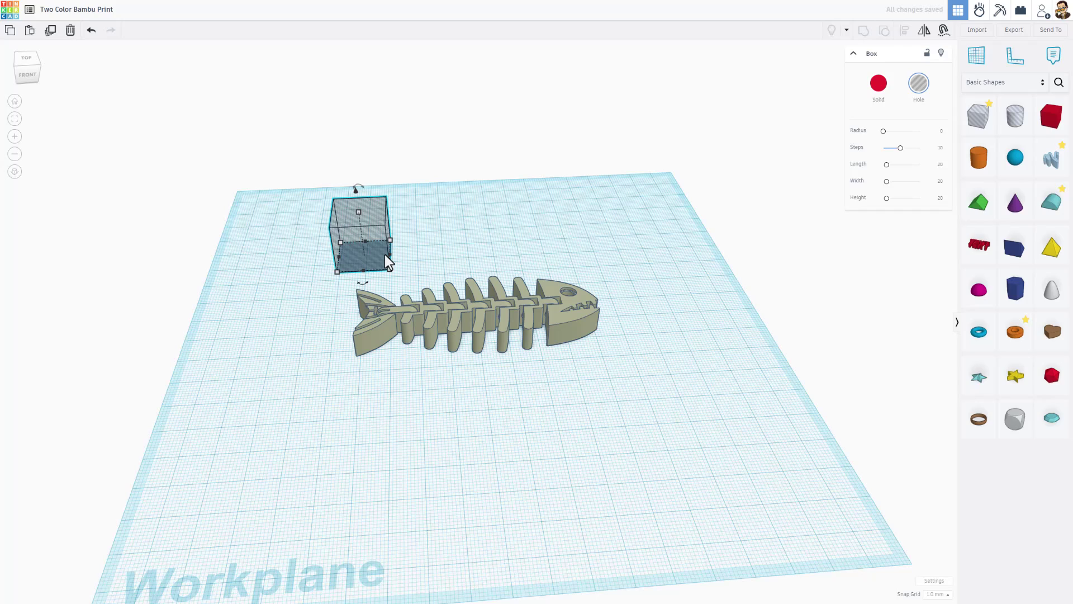
# Set the box hole's height to 4.5 mm
pyautogui.click(358, 213)
pyautogui.click(477, 315)
pyautogui.click(351, 205)
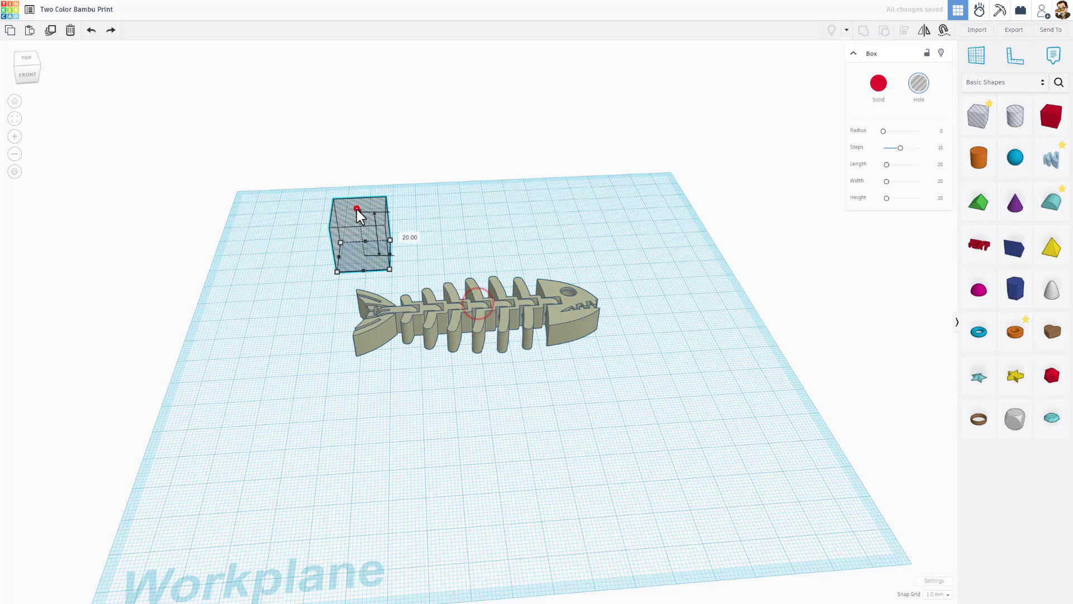
pyautogui.click(410, 237)
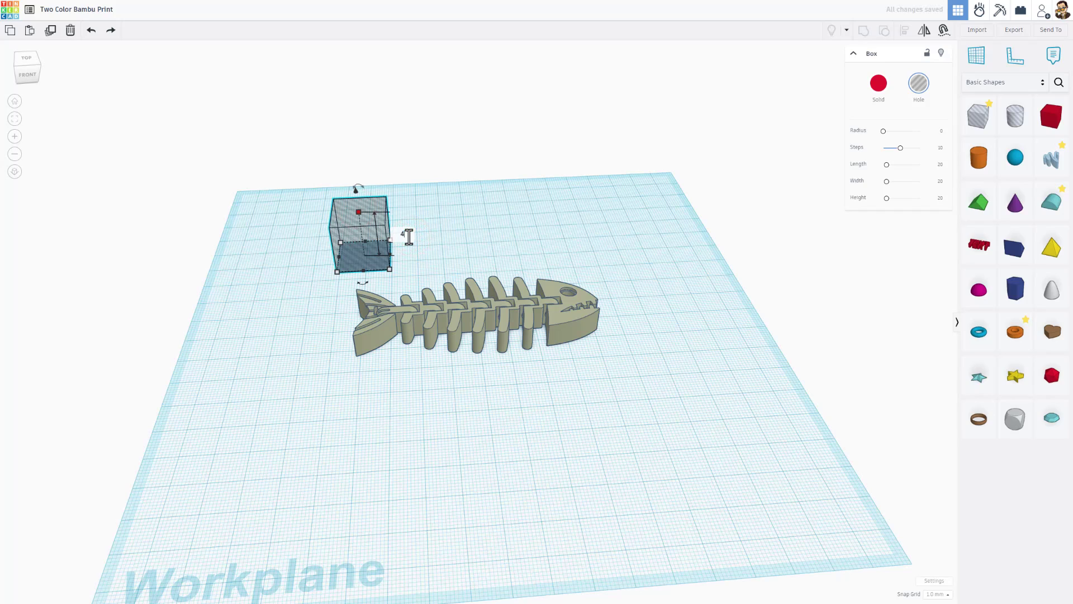
pyautogui.write('4.5')
pyautogui.press('Return')
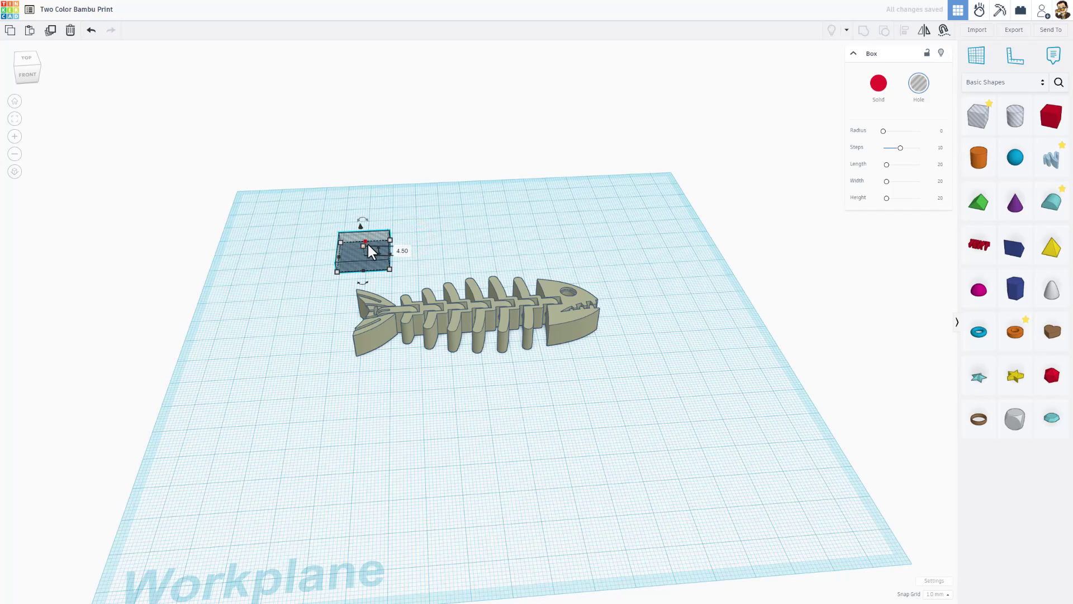
# Move the box hole over the fish and stretch it to 94 × 35 mm in Top view
pyautogui.moveTo(358, 254); pyautogui.dragTo(371, 347)
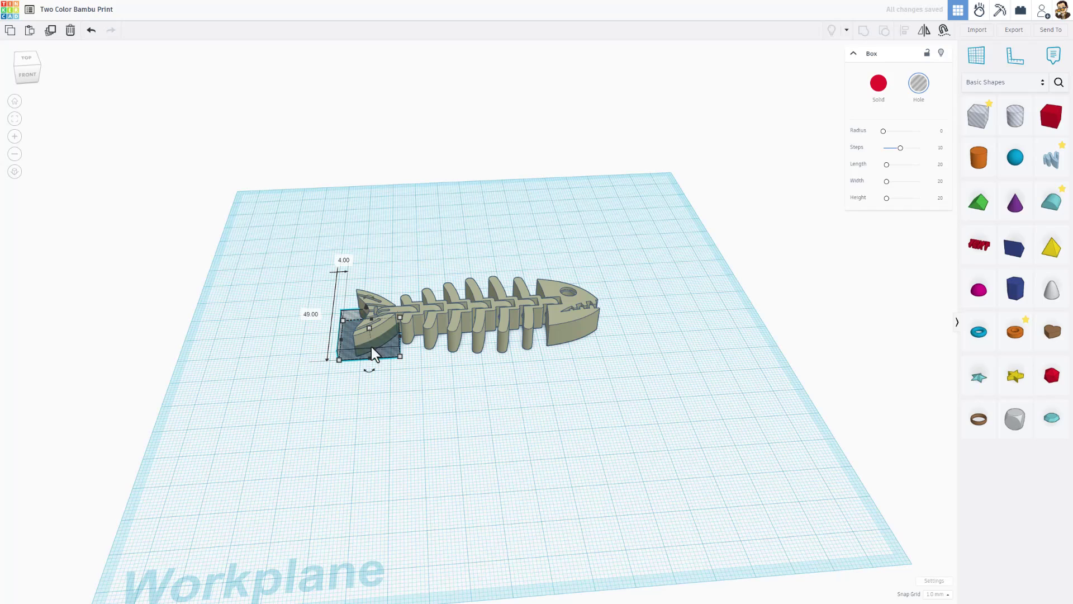
pyautogui.click(15, 172)
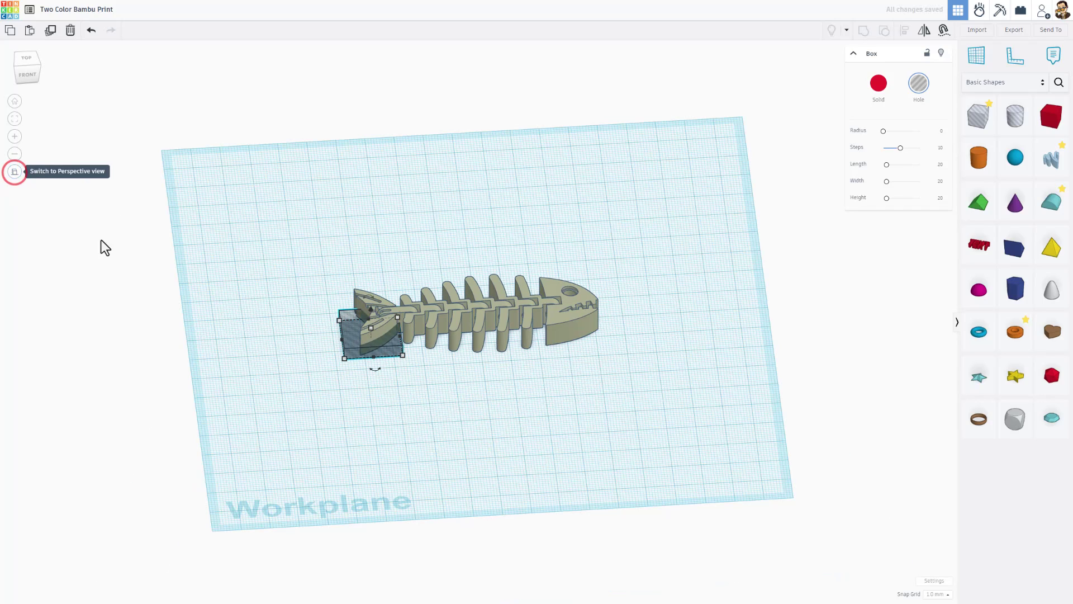
pyautogui.click(24, 58)
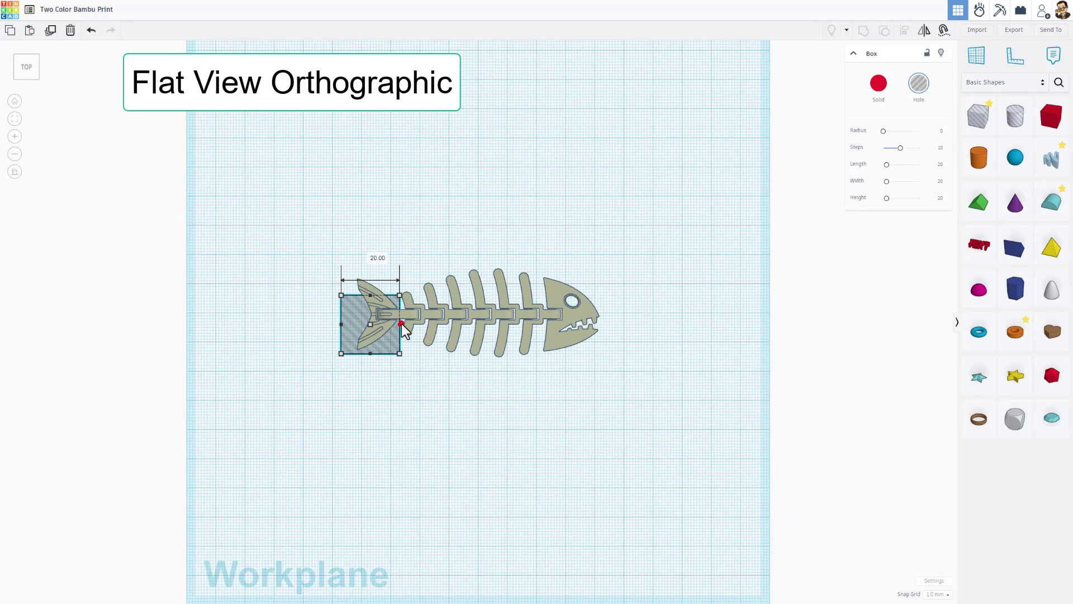
pyautogui.moveTo(401, 324); pyautogui.dragTo(616, 353)
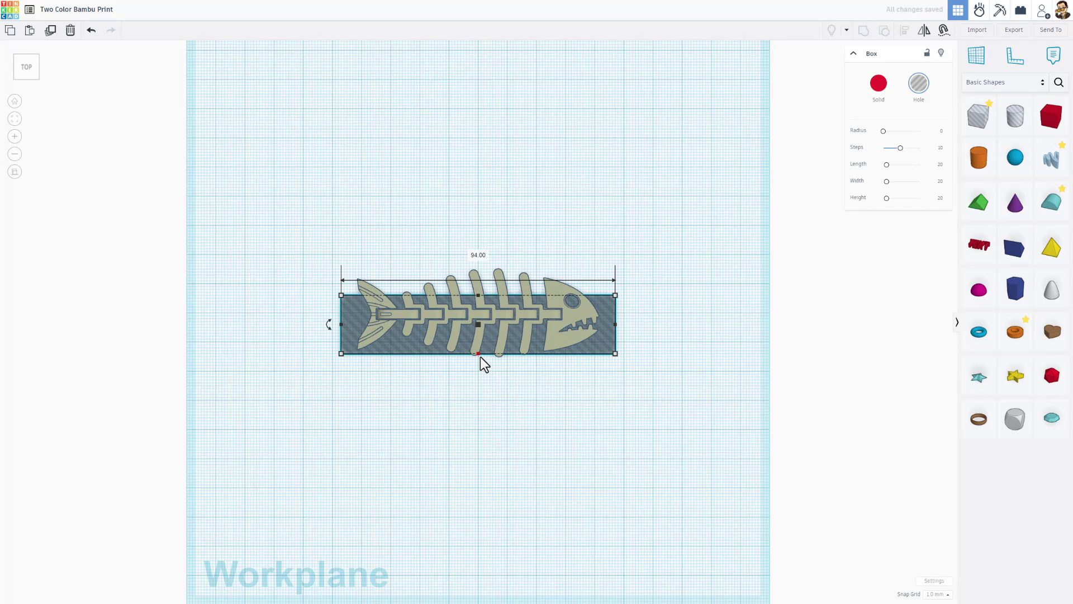
pyautogui.moveTo(478, 354); pyautogui.dragTo(481, 367)
pyautogui.moveTo(479, 295); pyautogui.dragTo(478, 263)
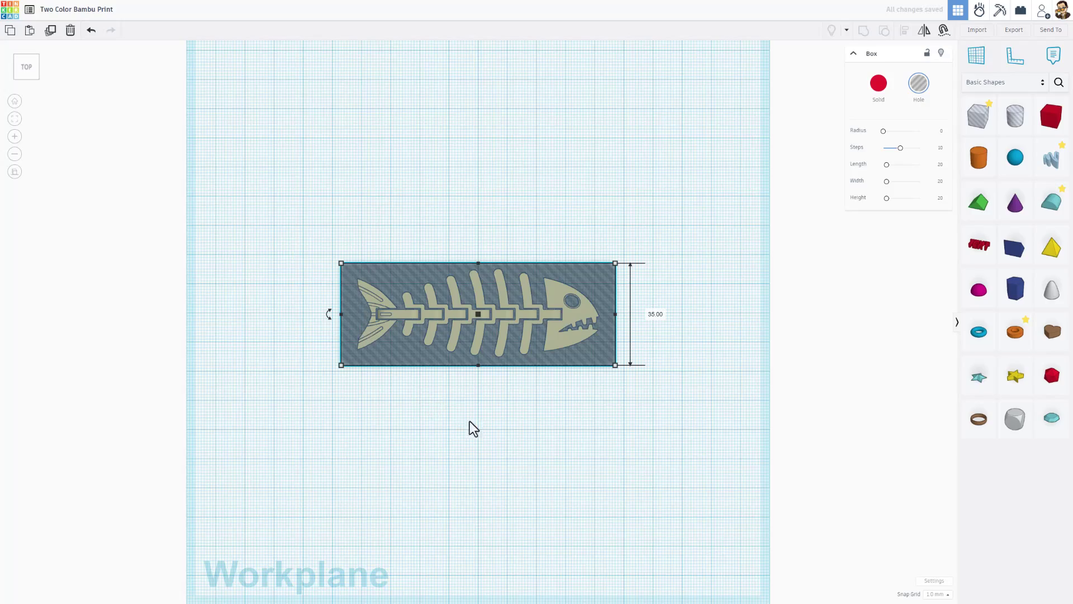
pyautogui.moveTo(469, 421)
pyautogui.mouseDown(button='right')
pyautogui.moveTo(481, 232)
pyautogui.moveTo(454, 411)
pyautogui.mouseUp(button='right')
pyautogui.click(453, 410)
# Duplicate the fish with its hole box and shift the copy above the original
pyautogui.moveTo(278, 276); pyautogui.dragTo(452, 374)
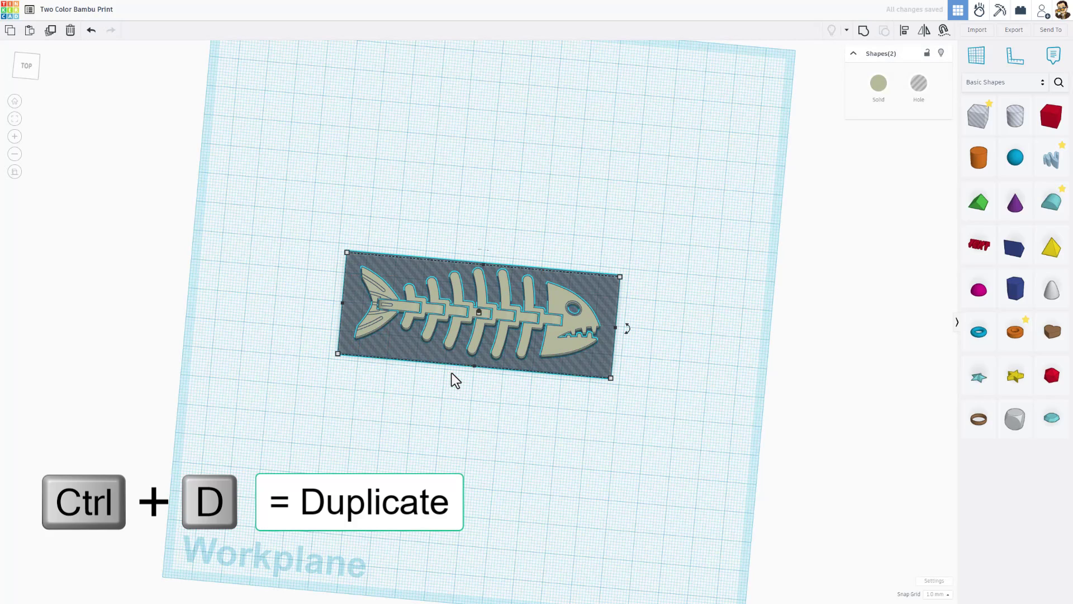
pyautogui.hotkey('ctrl', 'd')
pyautogui.hotkey('shift', 'Up')
pyautogui.hotkey('shift', 'Up')
pyautogui.hotkey('shift', 'Up')
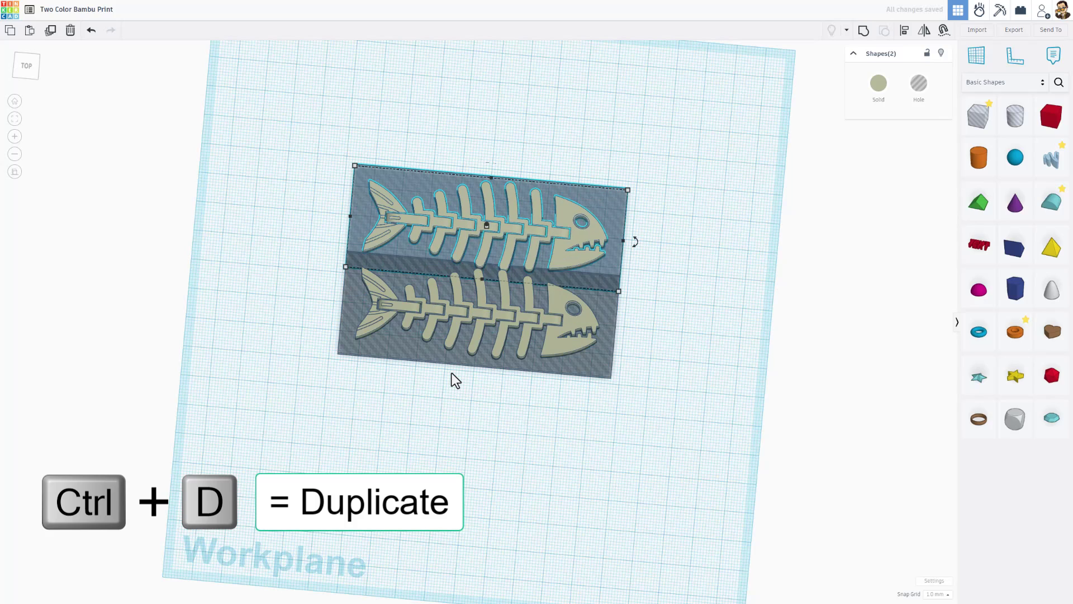
pyautogui.hotkey('shift', 'Up')
pyautogui.hotkey('shift', 'Up')
pyautogui.hotkey('shift', 'Up')
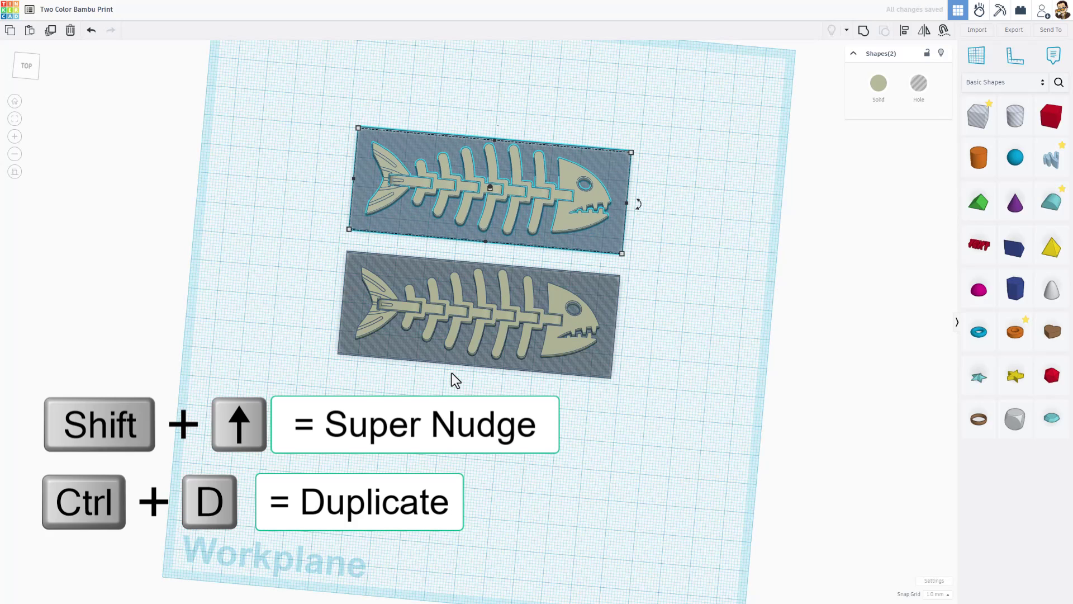
pyautogui.hotkey('shift', 'Up')
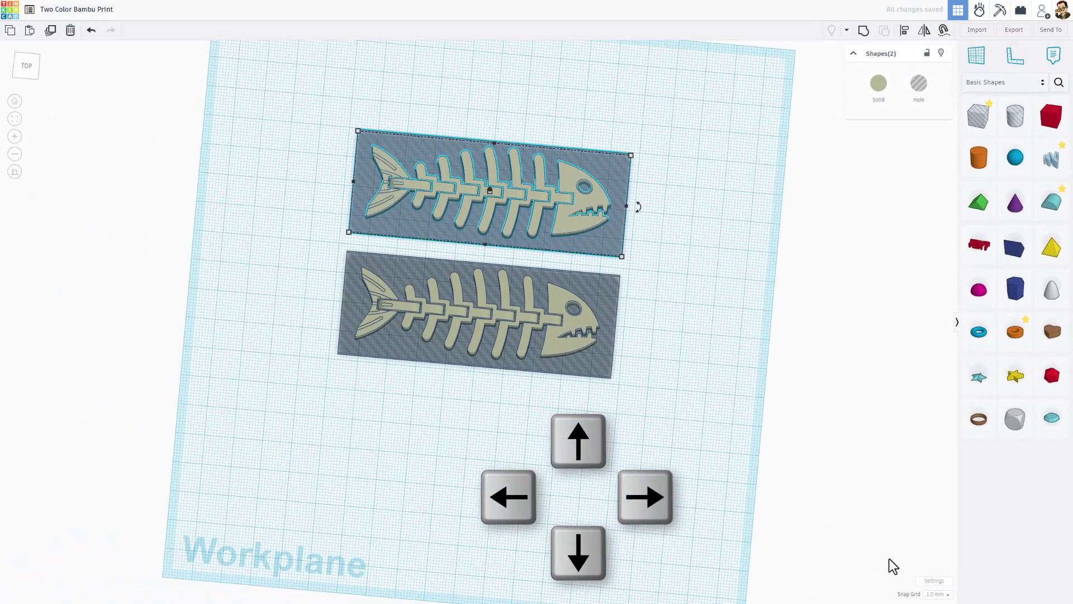
pyautogui.hotkey('shift', 'Up')
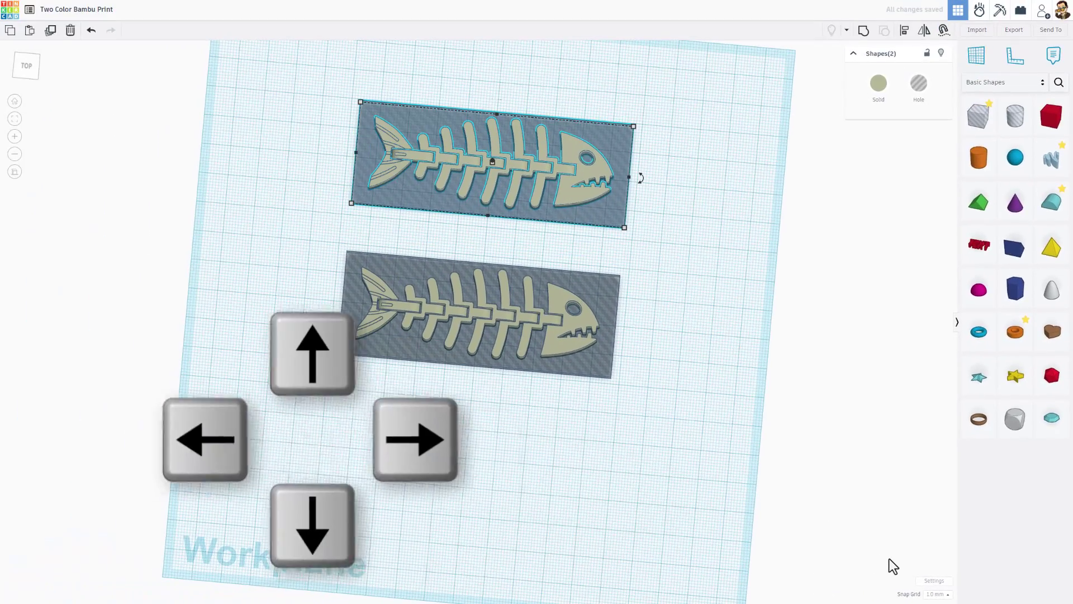
pyautogui.hotkey('shift', 'Down')
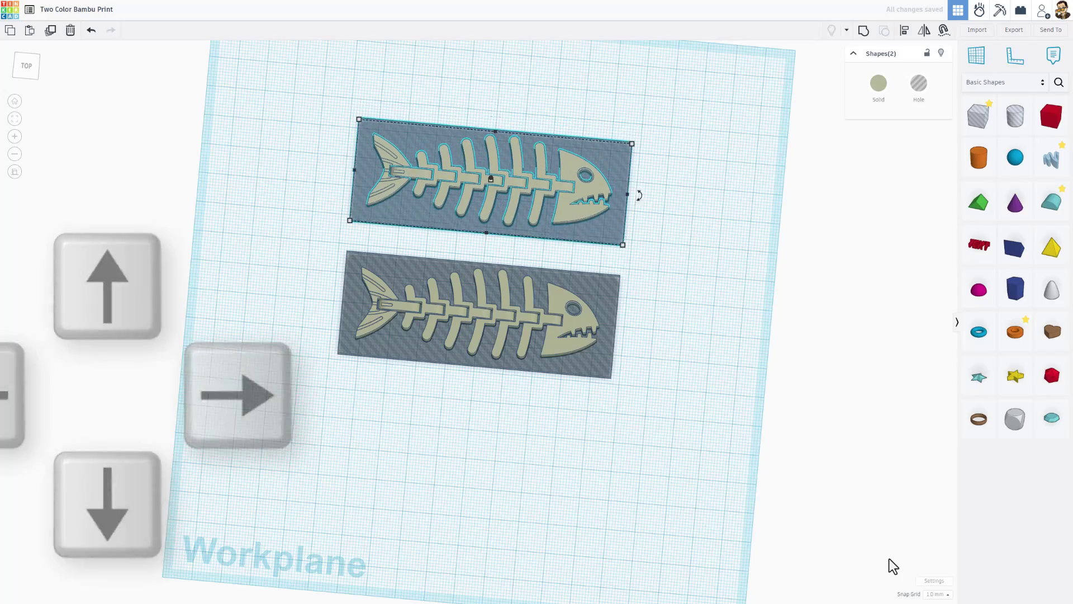
# Return to a tilted perspective view of both sets
pyautogui.click(96, 236)
pyautogui.click(19, 176)
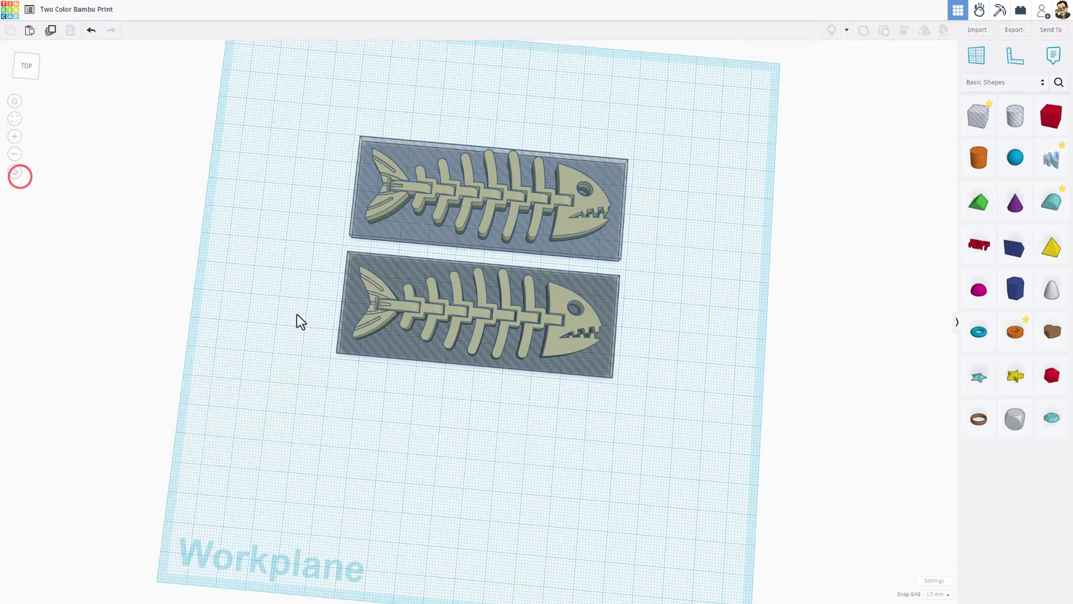
pyautogui.moveTo(297, 314); pyautogui.dragTo(468, 293, button='right')
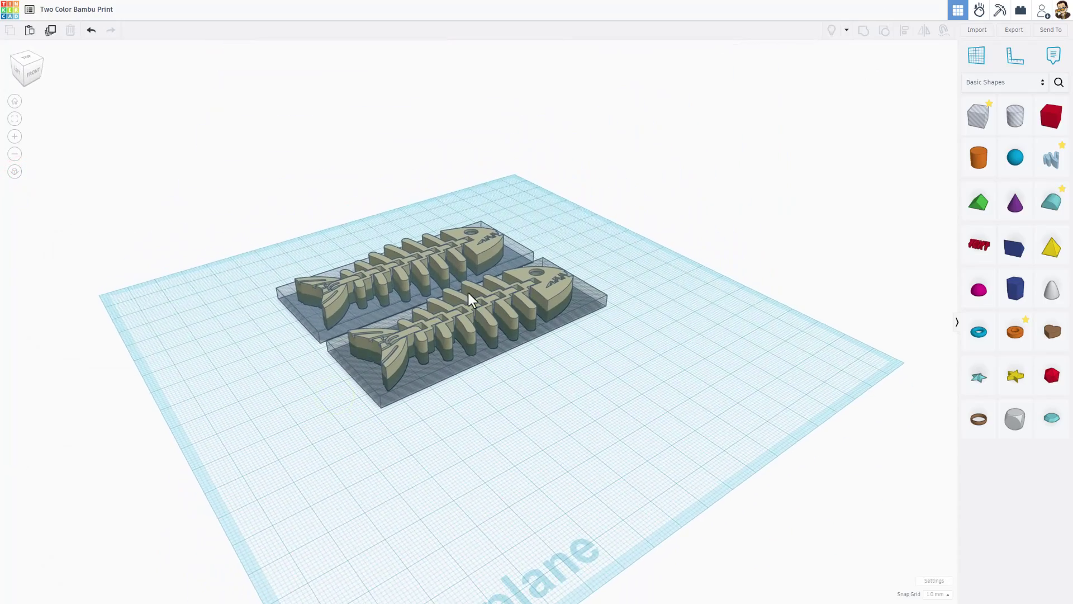
# Drop the upper set's hole box onto a workplane on the other box's top face
pyautogui.click(356, 313)
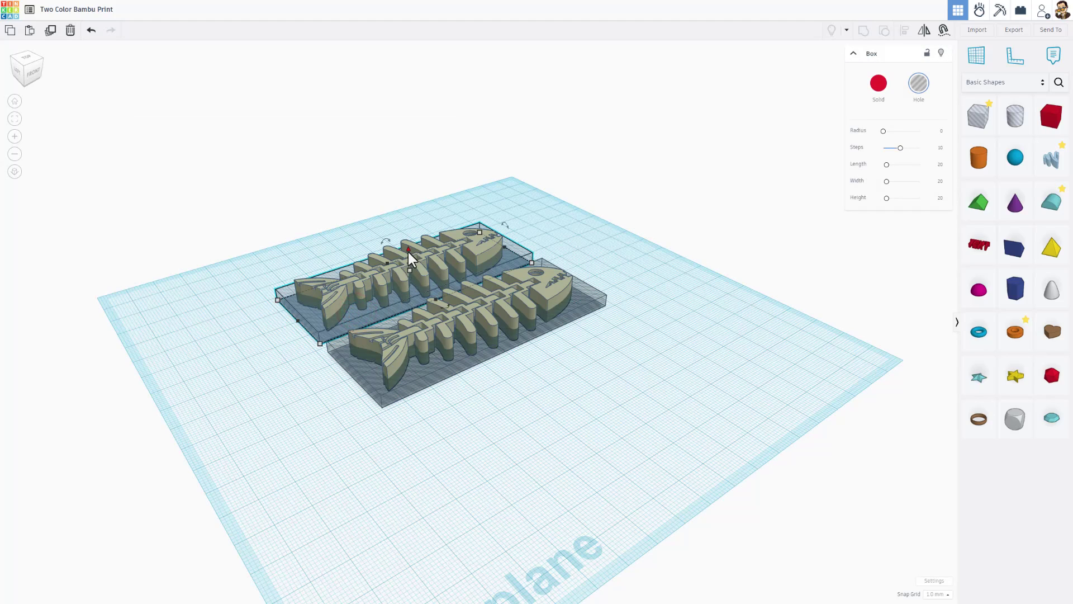
pyautogui.press('w')
pyautogui.click(300, 314)
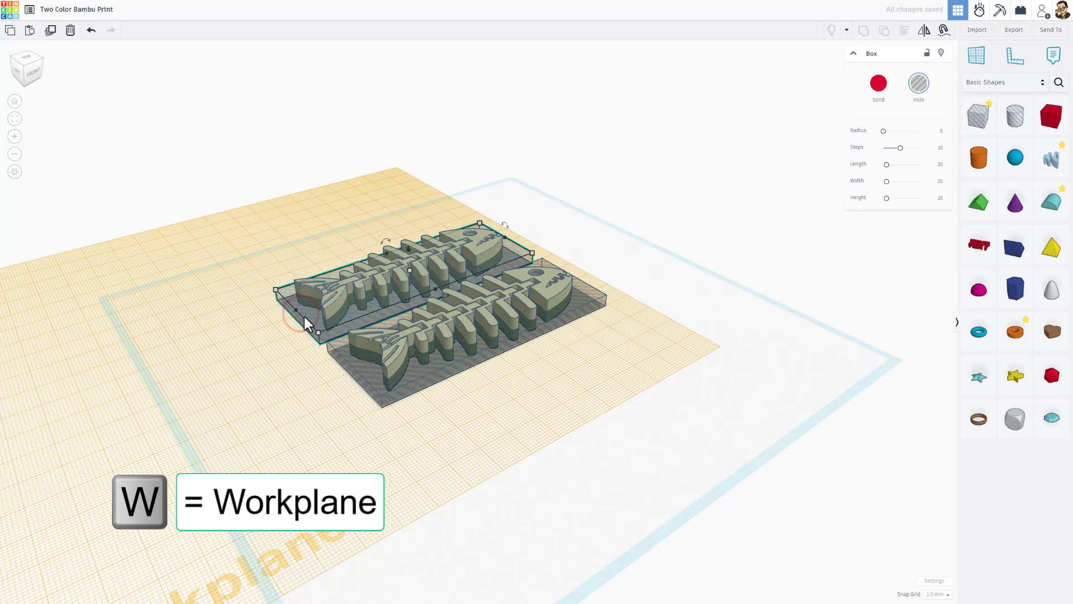
pyautogui.click(307, 317)
pyautogui.hotkey('ctrl', 'z')
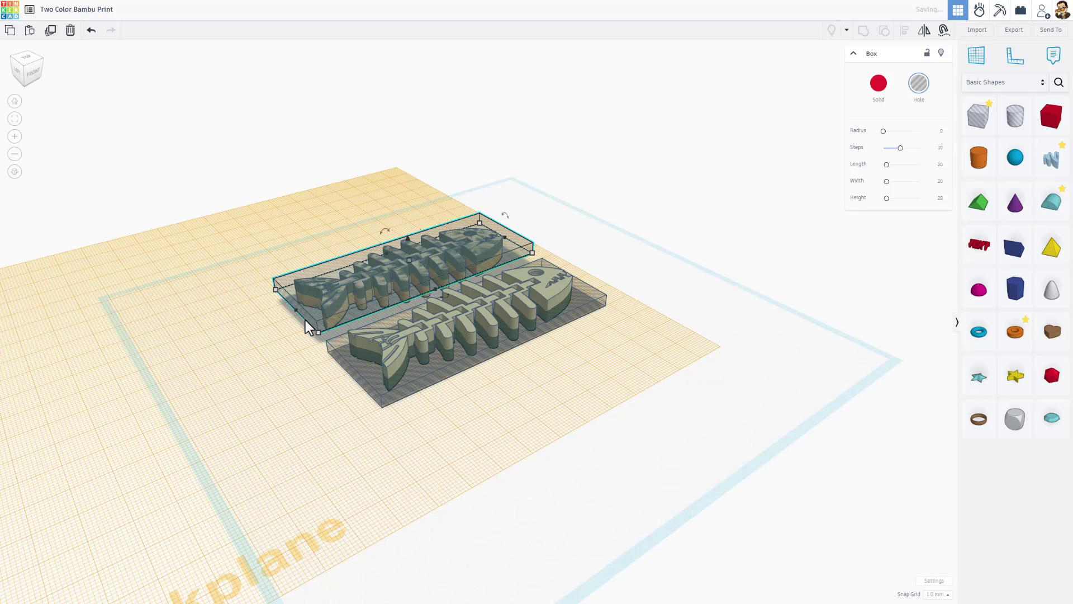
pyautogui.moveTo(264, 334); pyautogui.dragTo(425, 351, button='right')
pyautogui.press('d')
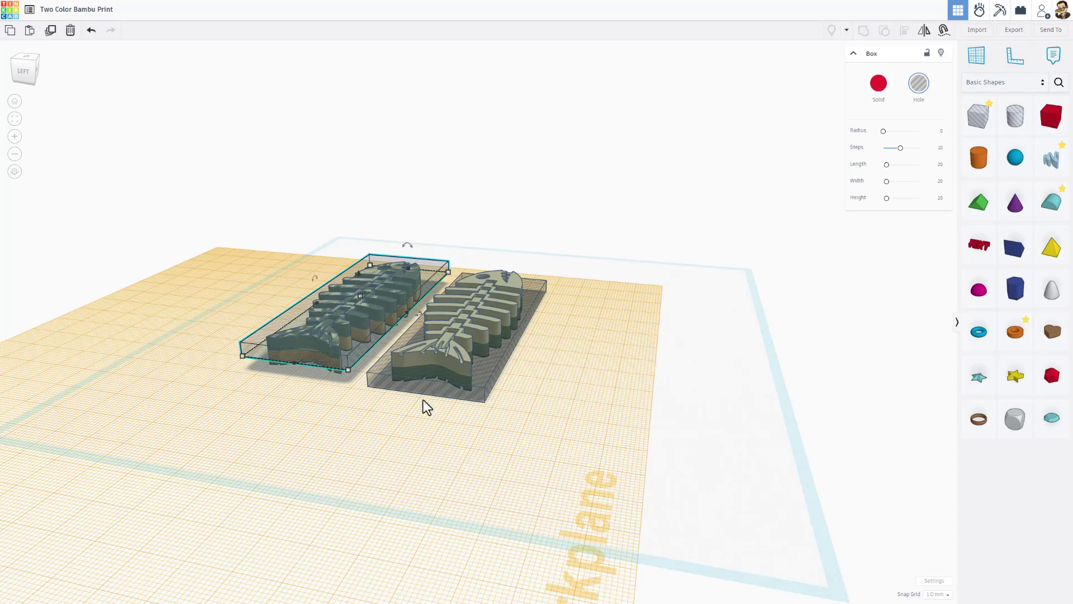
pyautogui.moveTo(424, 400); pyautogui.dragTo(398, 446, button='right')
pyautogui.click(431, 438)
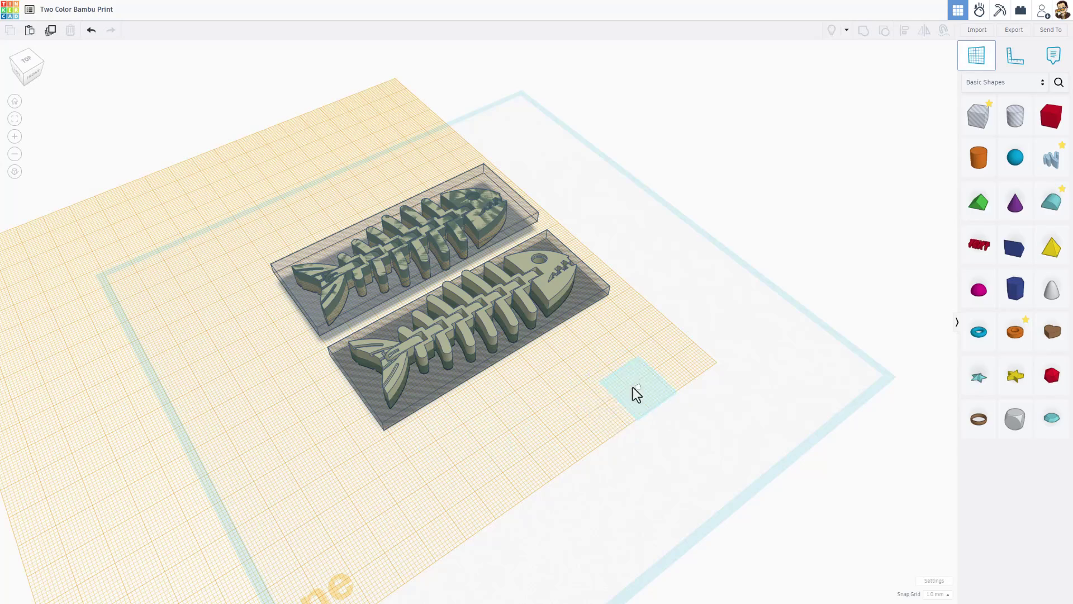
# Reset the workplane and group the lower fish with its hole box
pyautogui.press('w')
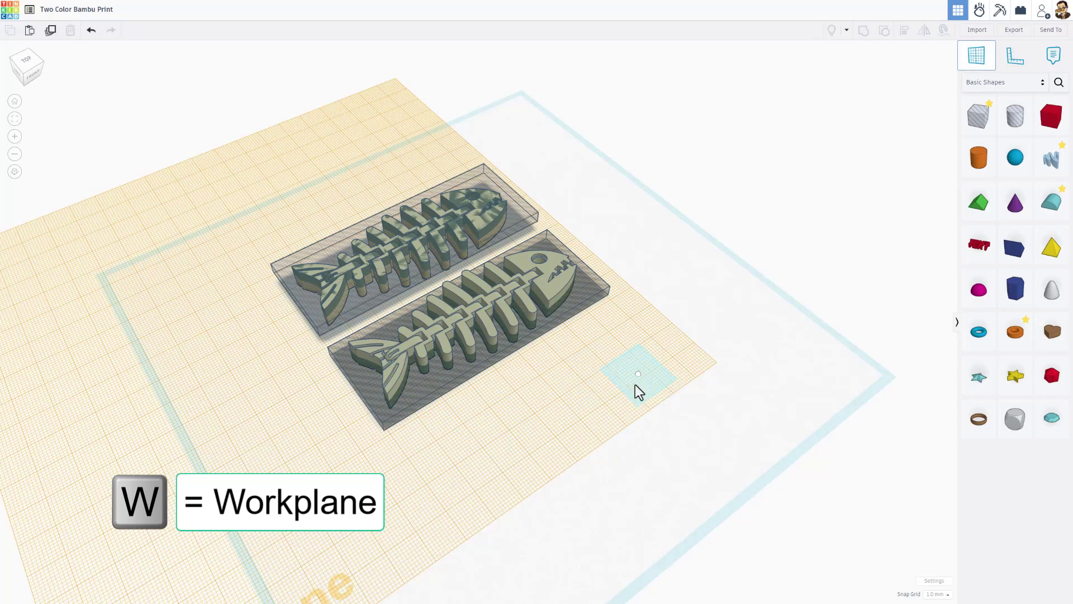
pyautogui.click(858, 373)
pyautogui.moveTo(785, 397); pyautogui.dragTo(655, 367, button='right')
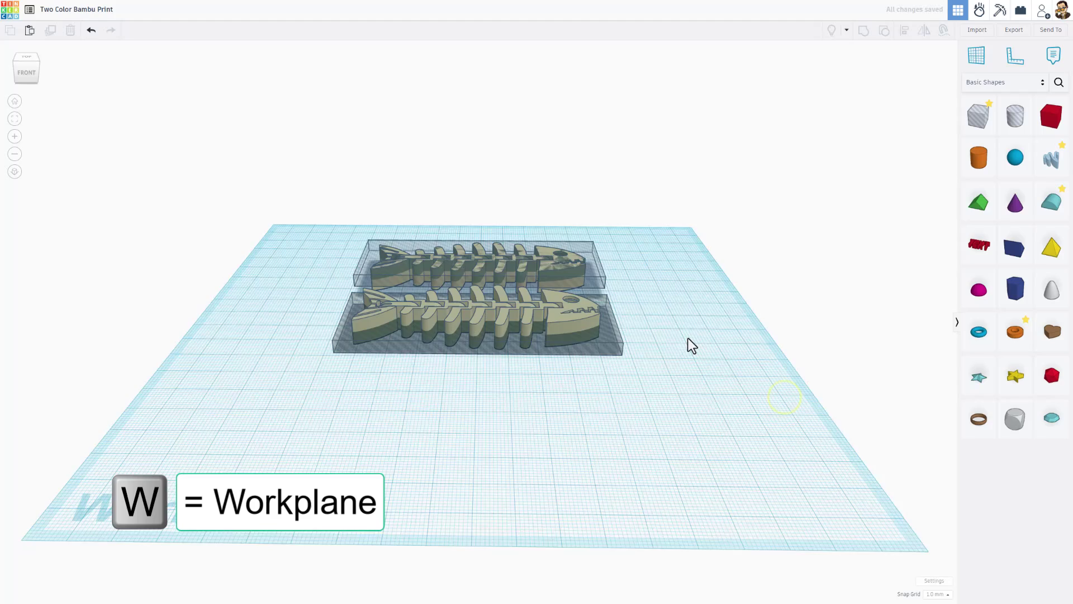
pyautogui.moveTo(652, 314); pyautogui.dragTo(525, 371)
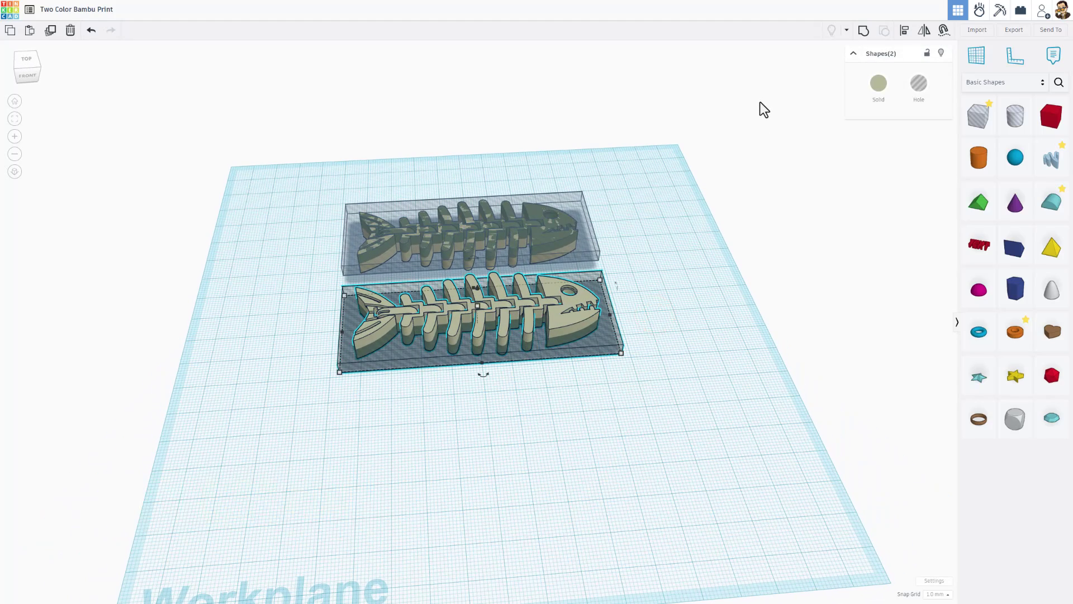
pyautogui.hotkey('ctrl', 'g')
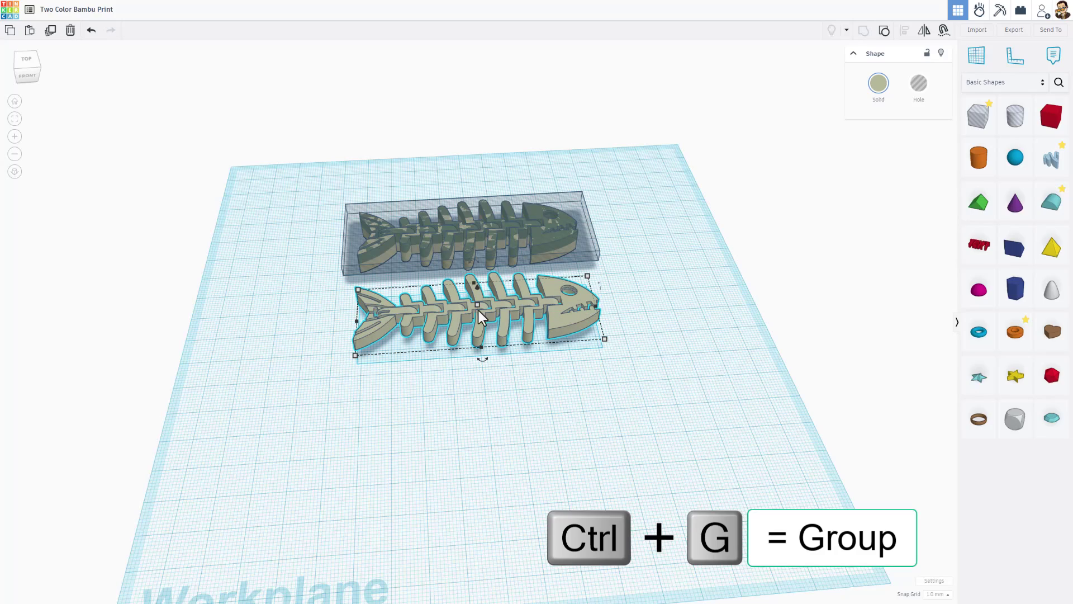
pyautogui.moveTo(479, 310); pyautogui.dragTo(505, 323, button='right')
pyautogui.click(606, 197)
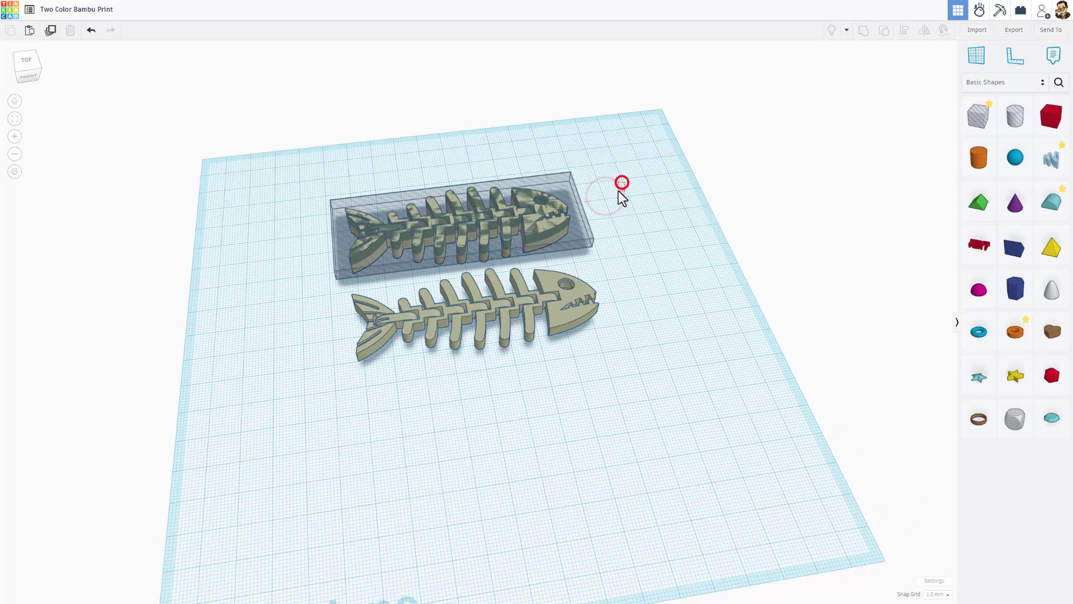
# Group the upper fish with its hole box
pyautogui.click(496, 225)
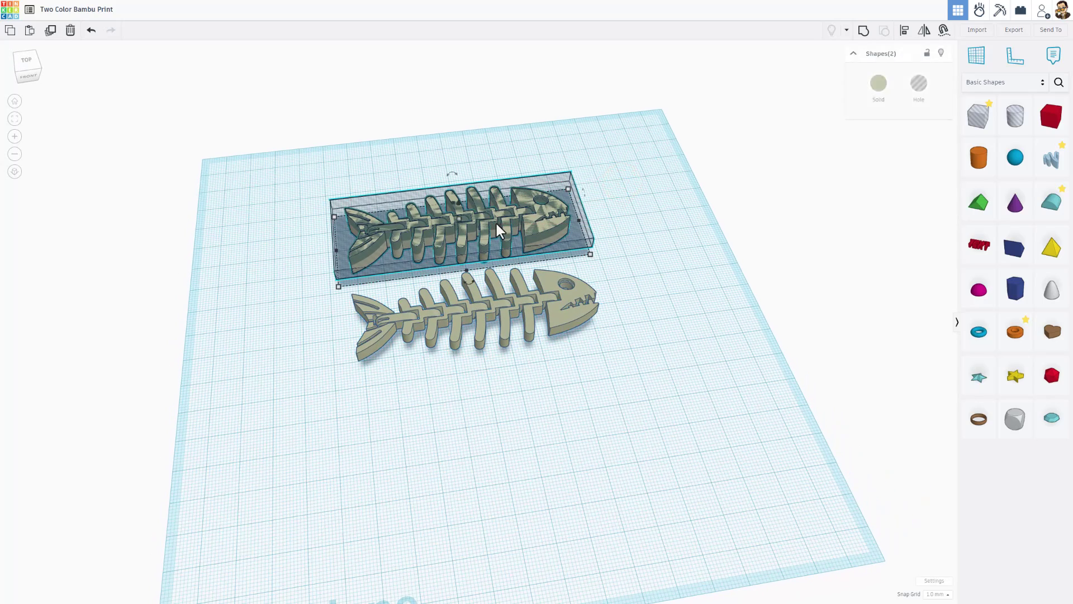
pyautogui.hotkey('ctrl', 'g')
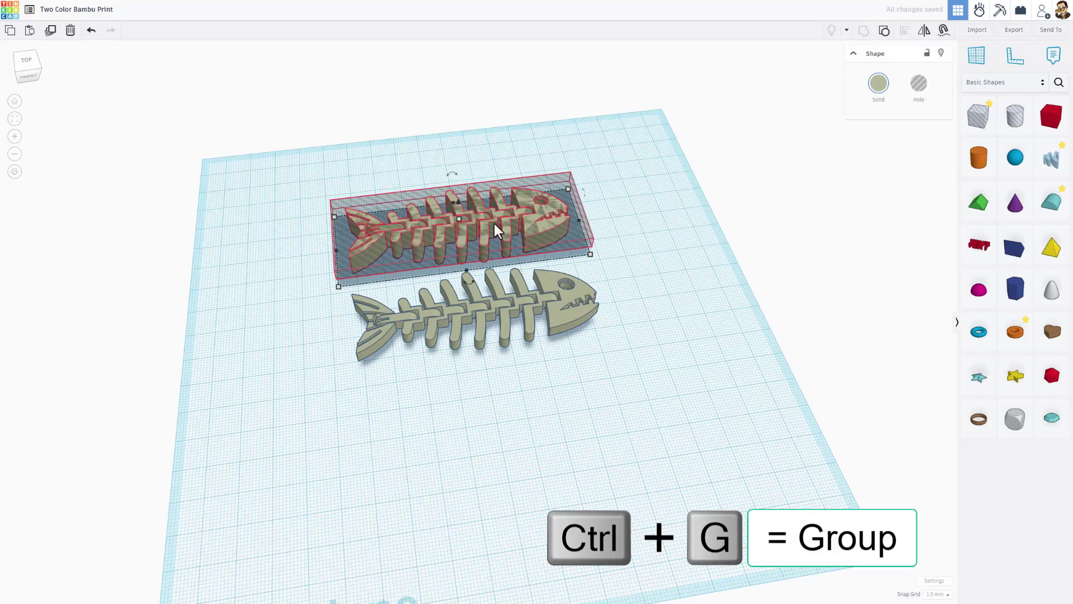
pyautogui.moveTo(620, 226); pyautogui.dragTo(561, 237, button='right')
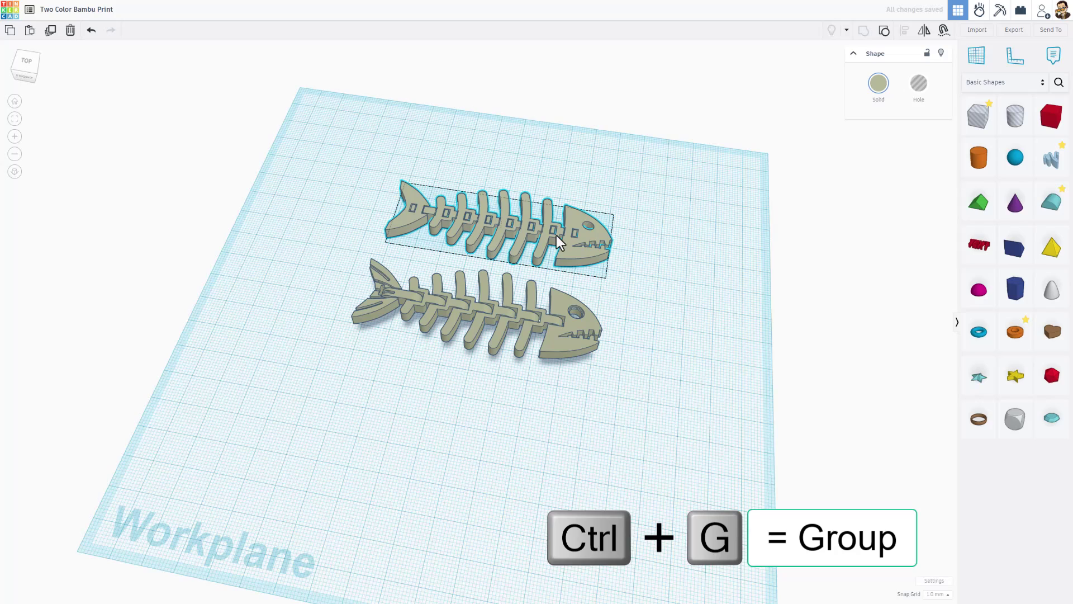
# Color the upper fish half green from the Presets swatches
pyautogui.click(877, 89)
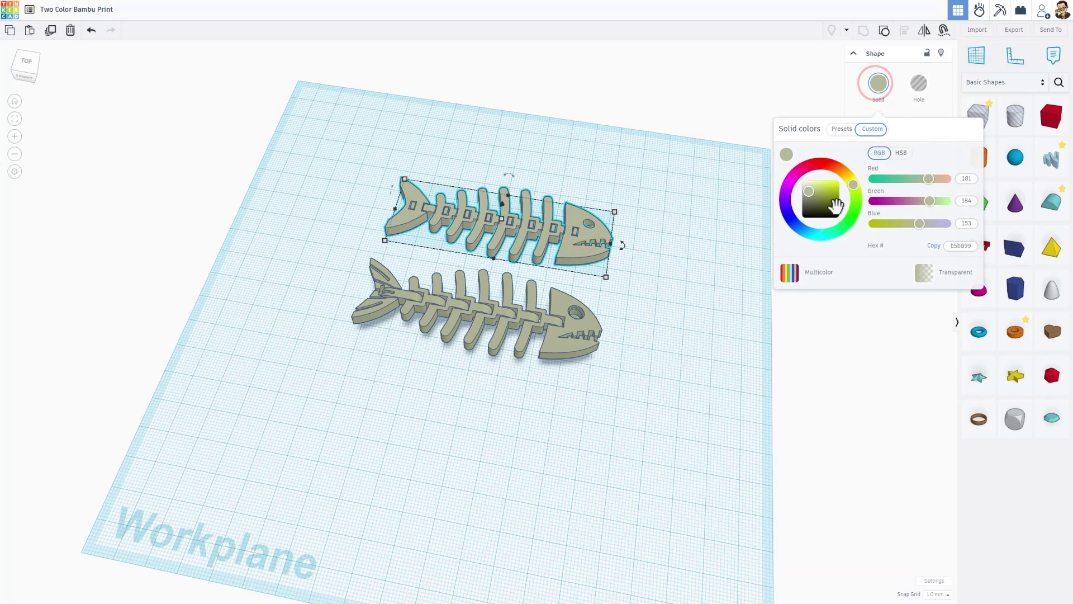
pyautogui.click(842, 129)
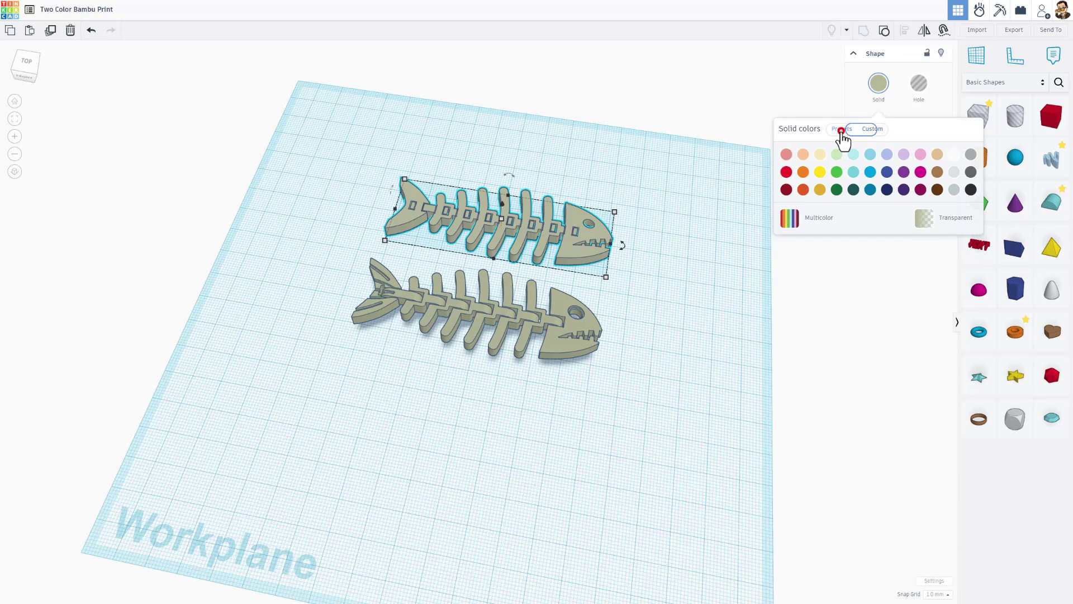
pyautogui.click(834, 171)
pyautogui.click(618, 340)
# Color the lower fish half orange (ffb000)
pyautogui.click(573, 330)
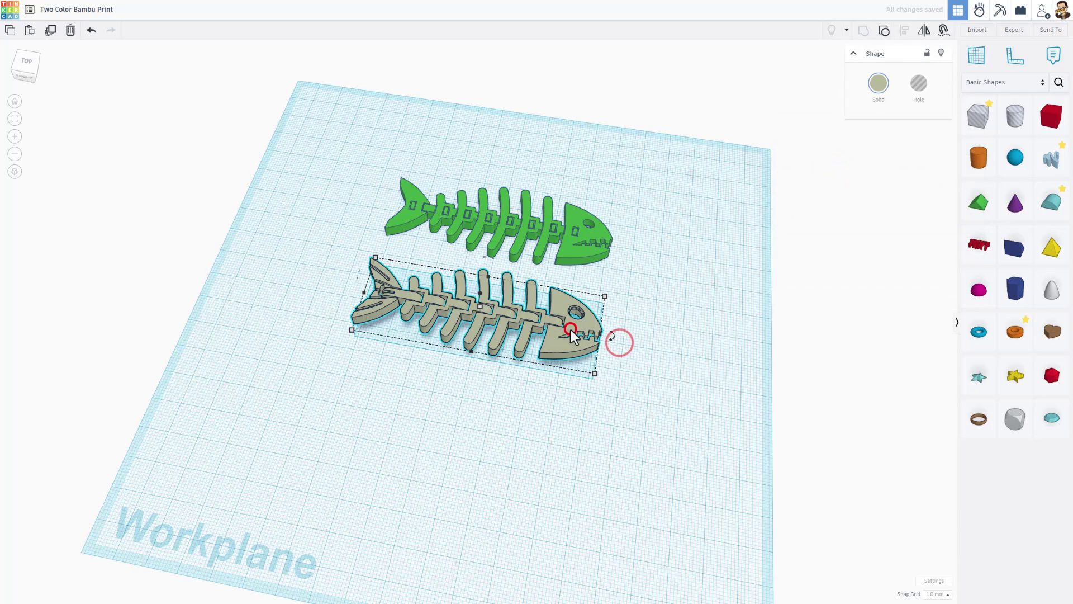
pyautogui.click(863, 94)
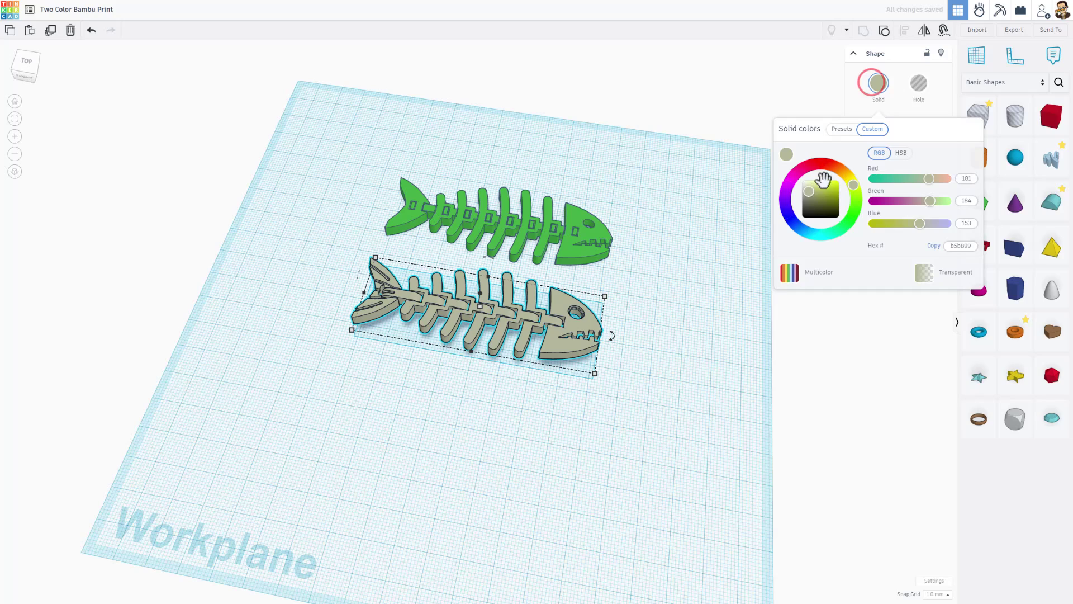
pyautogui.click(843, 166)
pyautogui.moveTo(821, 204); pyautogui.dragTo(836, 184)
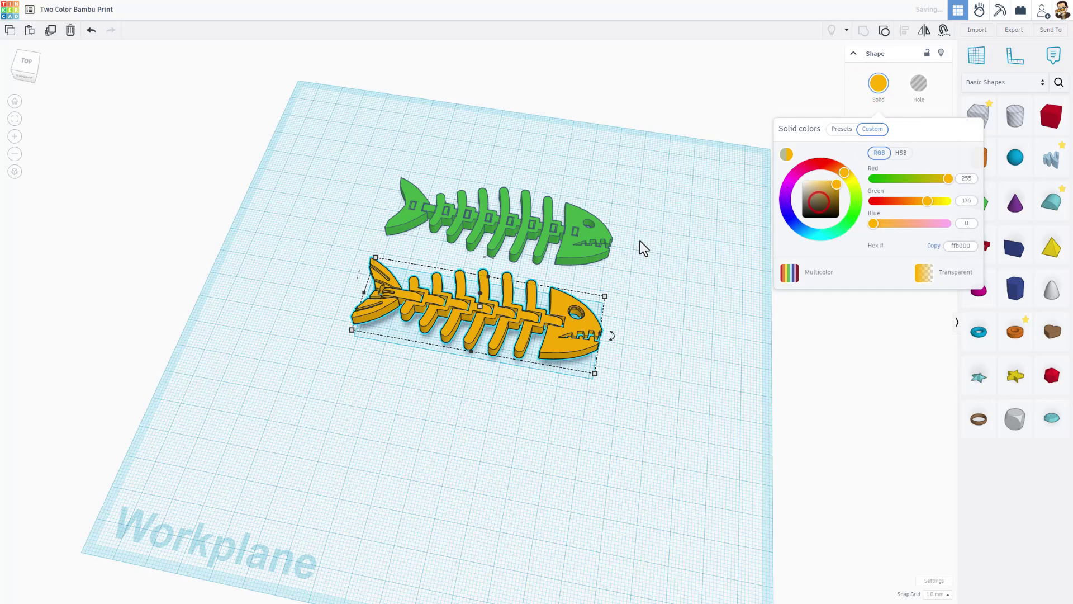
# Align both halves so the orange fish sits centered over the green one
pyautogui.moveTo(312, 185); pyautogui.dragTo(467, 351)
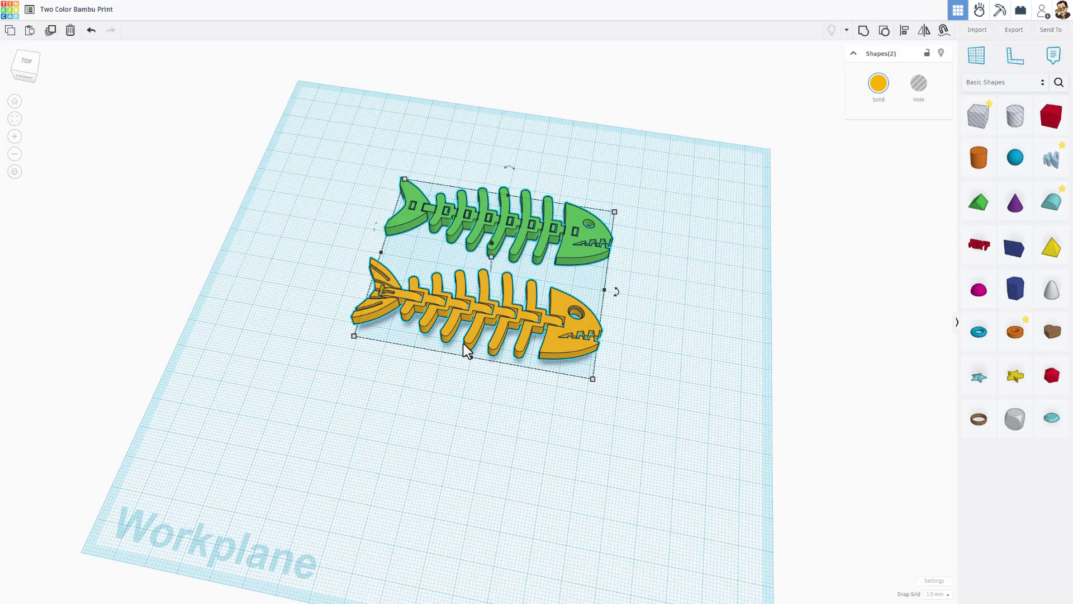
pyautogui.press('l')
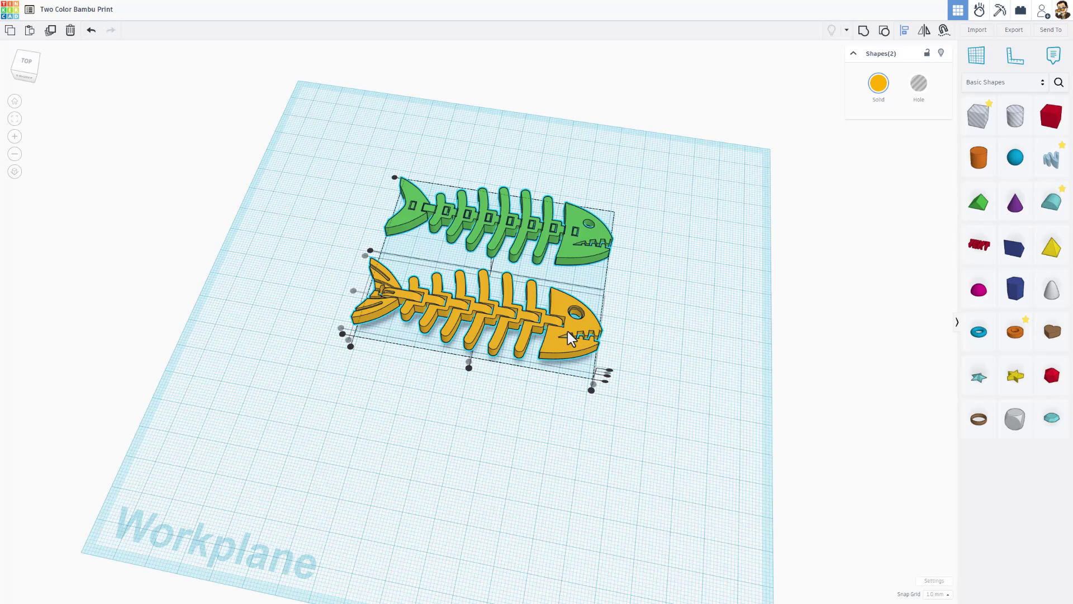
pyautogui.click(354, 292)
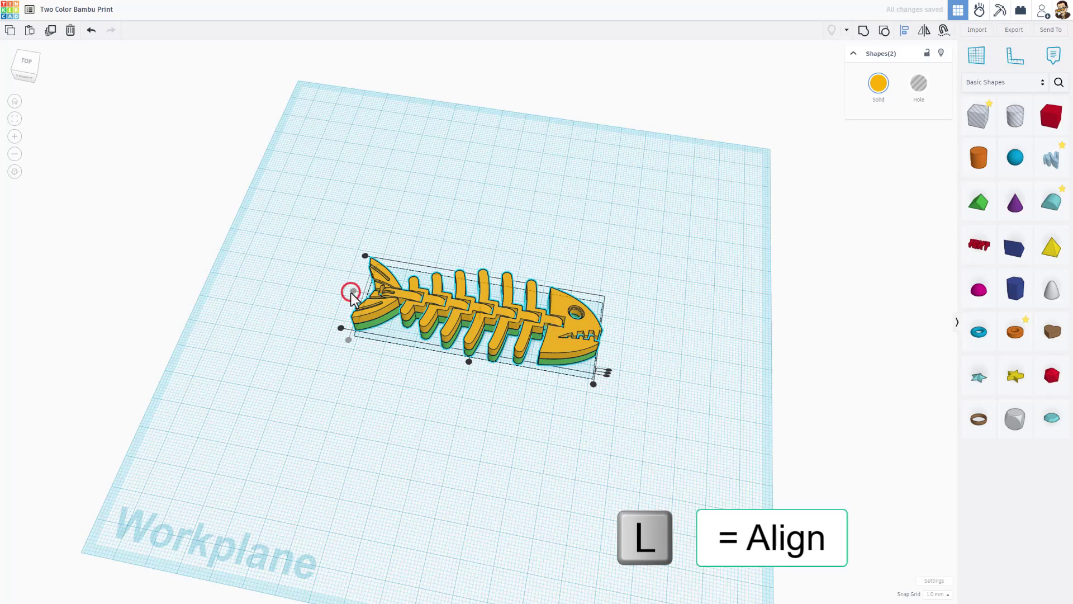
pyautogui.click(371, 406)
pyautogui.moveTo(431, 358); pyautogui.dragTo(409, 383, button='right')
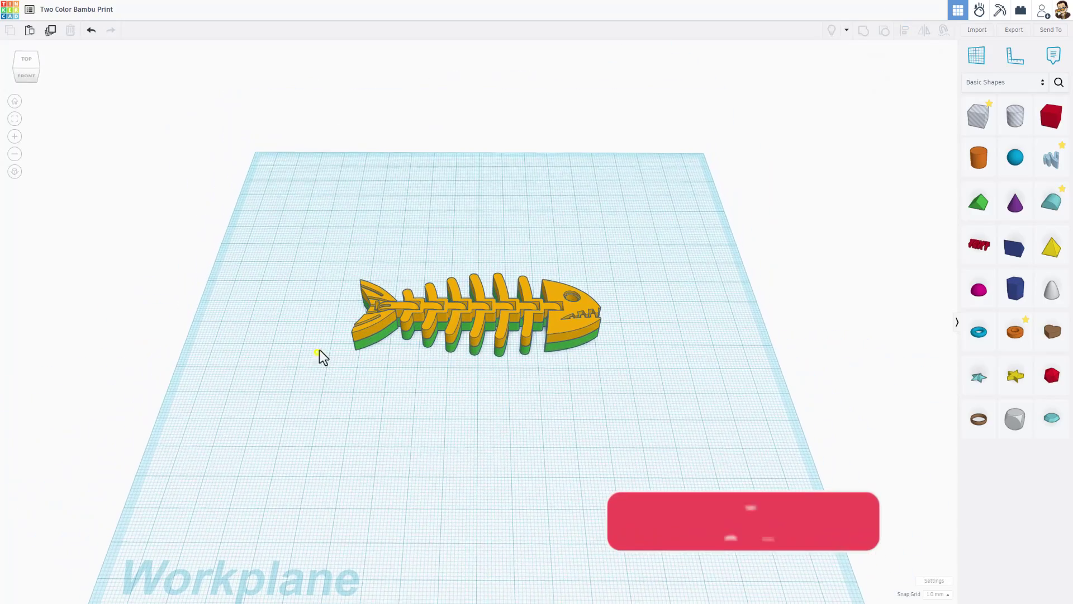
pyautogui.moveTo(317, 352); pyautogui.dragTo(341, 325, button='right')
pyautogui.click(571, 339)
pyautogui.moveTo(499, 420); pyautogui.dragTo(523, 407, button='right')
# Export the green half as an STL named 'fish bottom'
pyautogui.click(573, 336)
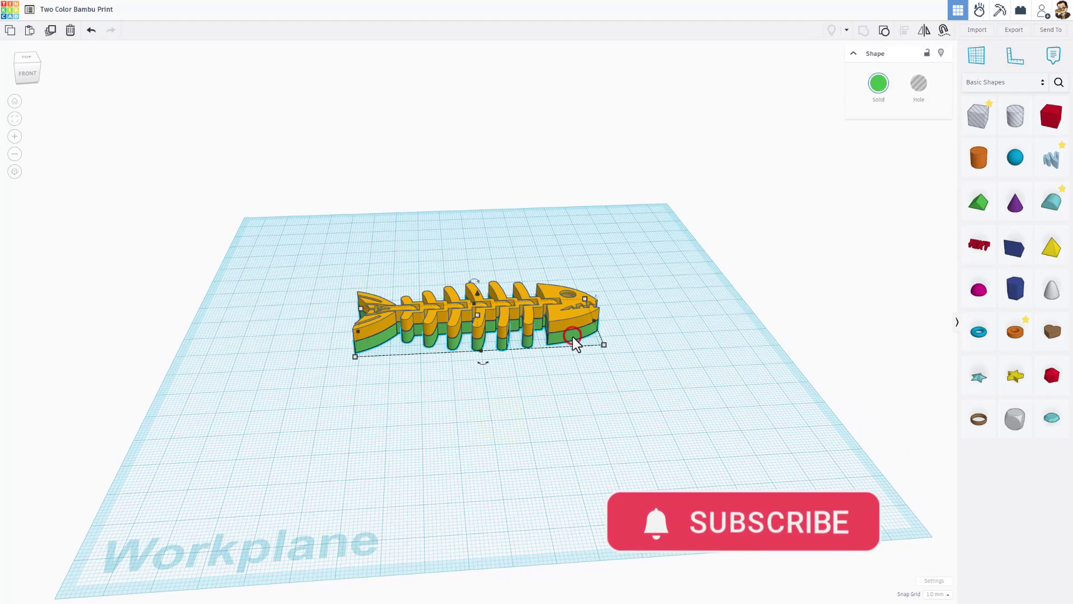
pyautogui.click(1006, 32)
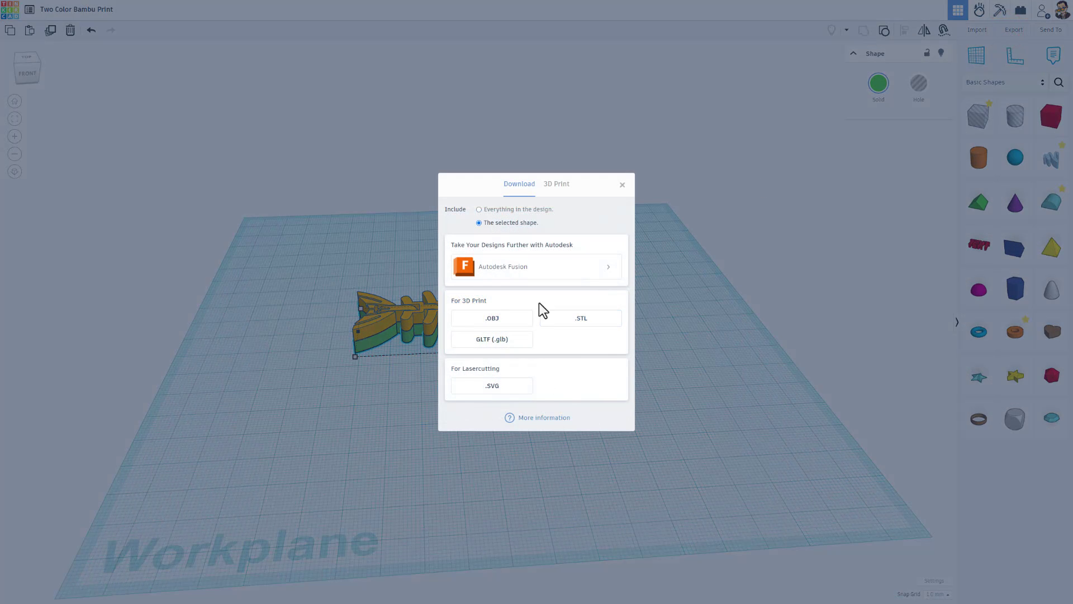
pyautogui.click(582, 322)
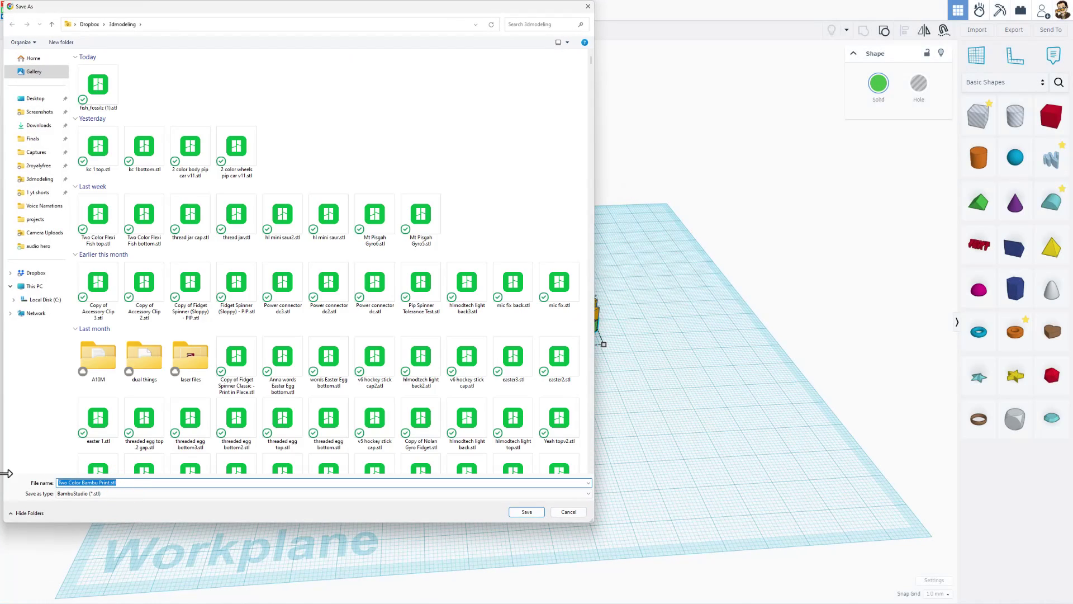
pyautogui.write('fish bottom')
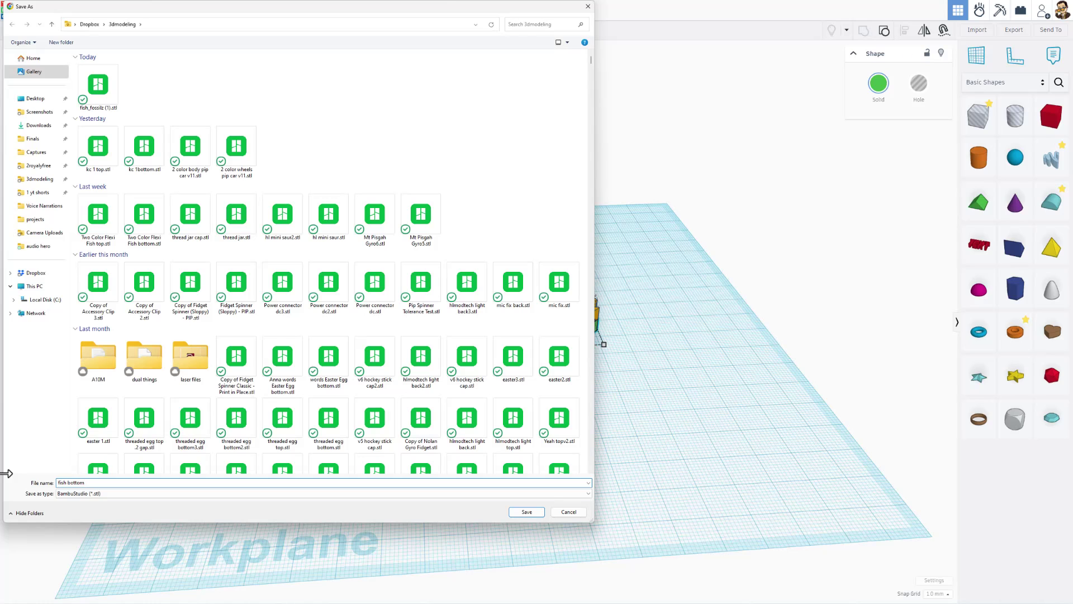
pyautogui.click(533, 512)
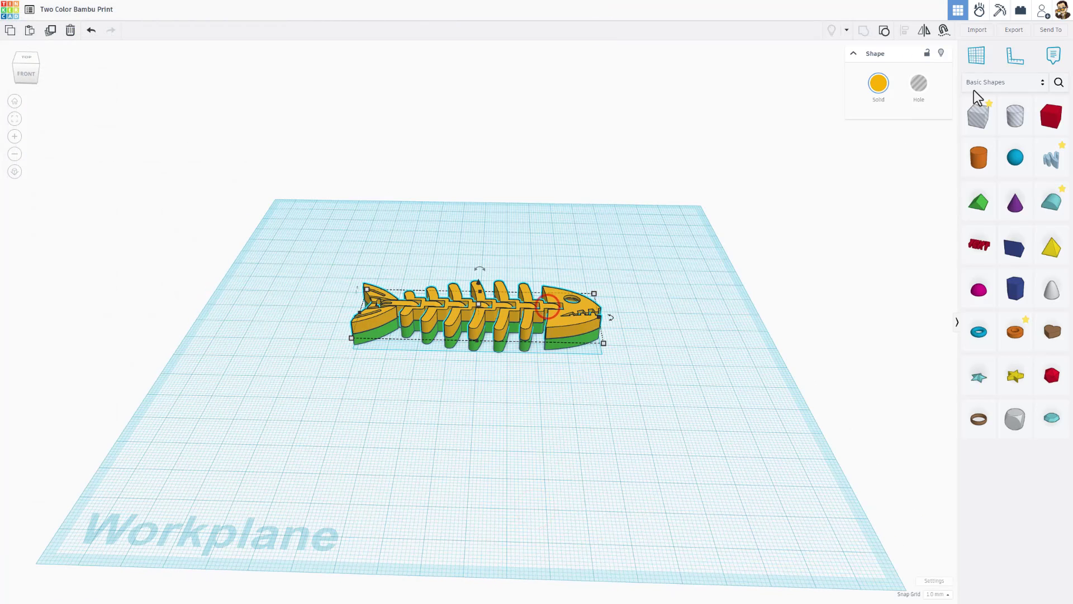
# Export the orange half as an STL named 'fish top'
pyautogui.click(1010, 34)
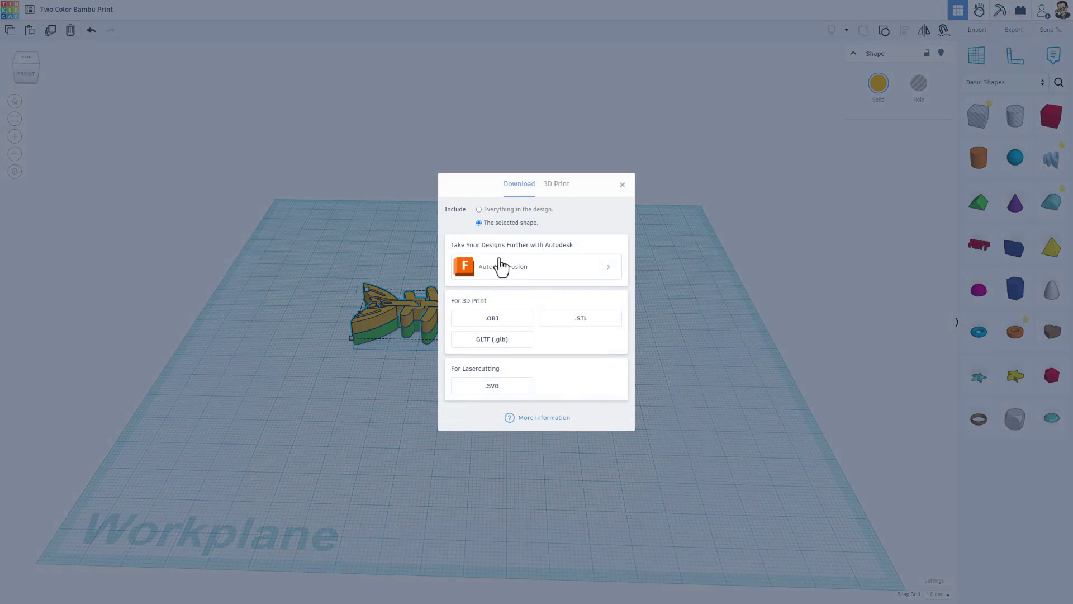
pyautogui.click(573, 322)
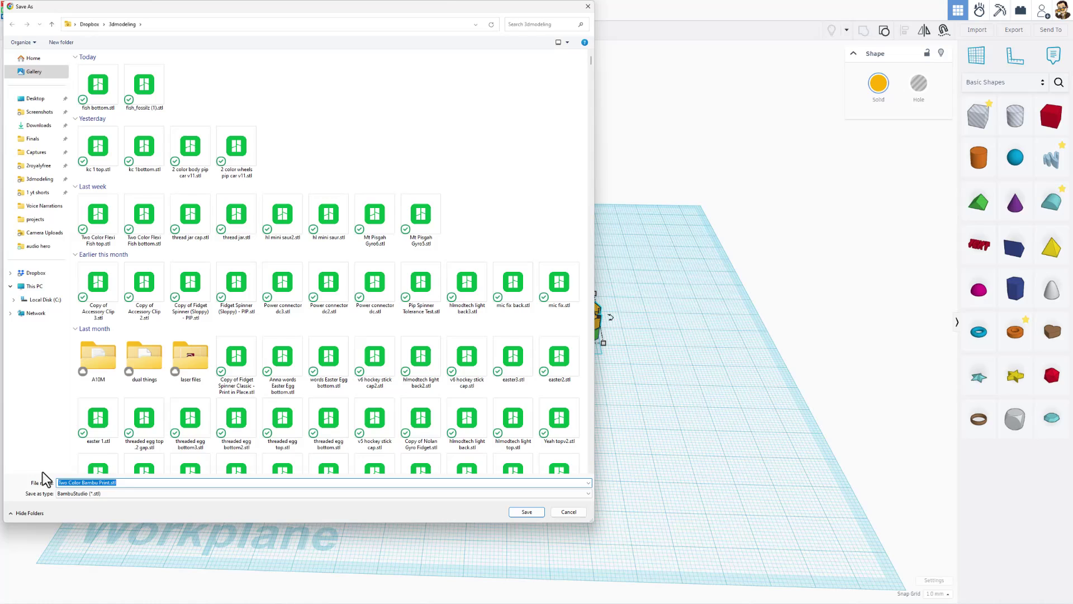
pyautogui.write('fish top')
pyautogui.press('Return')
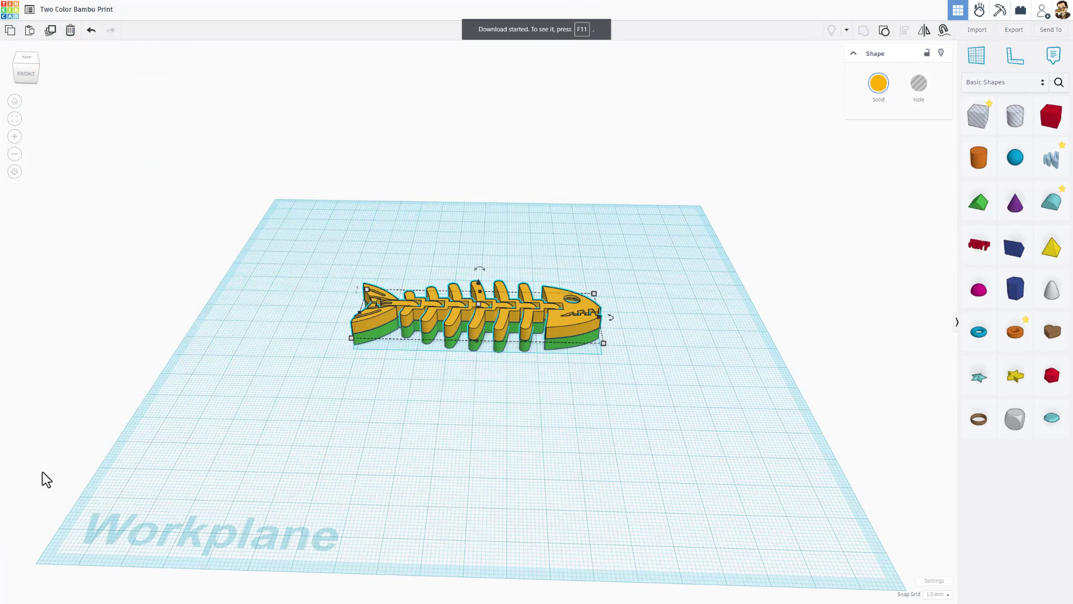
# Launch Bambu Studio and open Prepare with an empty P1S 0.4 nozzle project
pyautogui.moveTo(296, 480)
pyautogui.mouseDown(button='right')
pyautogui.moveTo(283, 450)
pyautogui.moveTo(284, 465)
pyautogui.mouseUp(button='right')
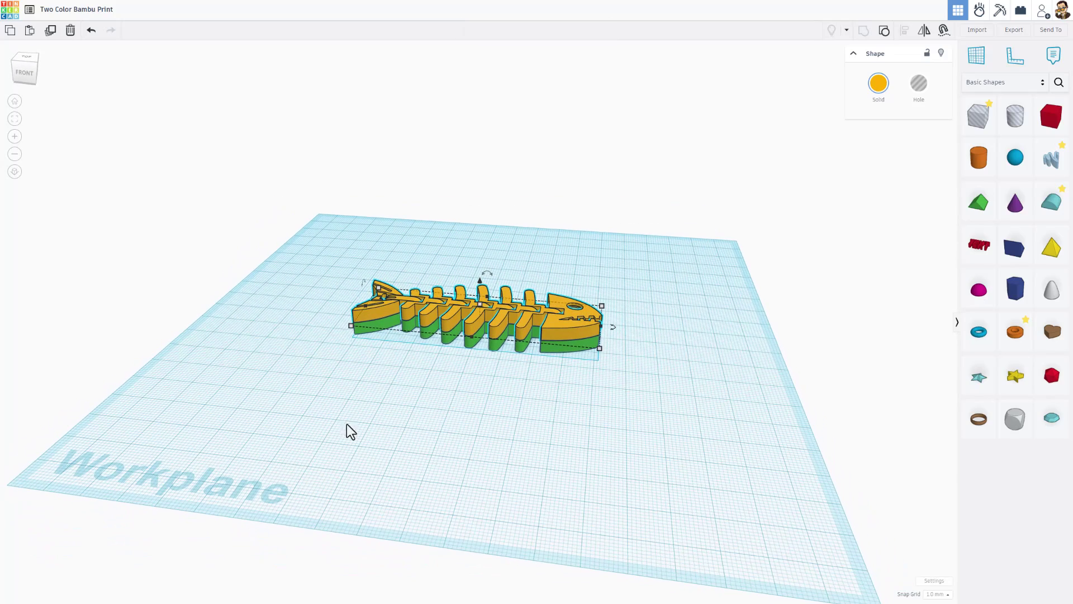
pyautogui.press('super')
pyautogui.click(556, 348)
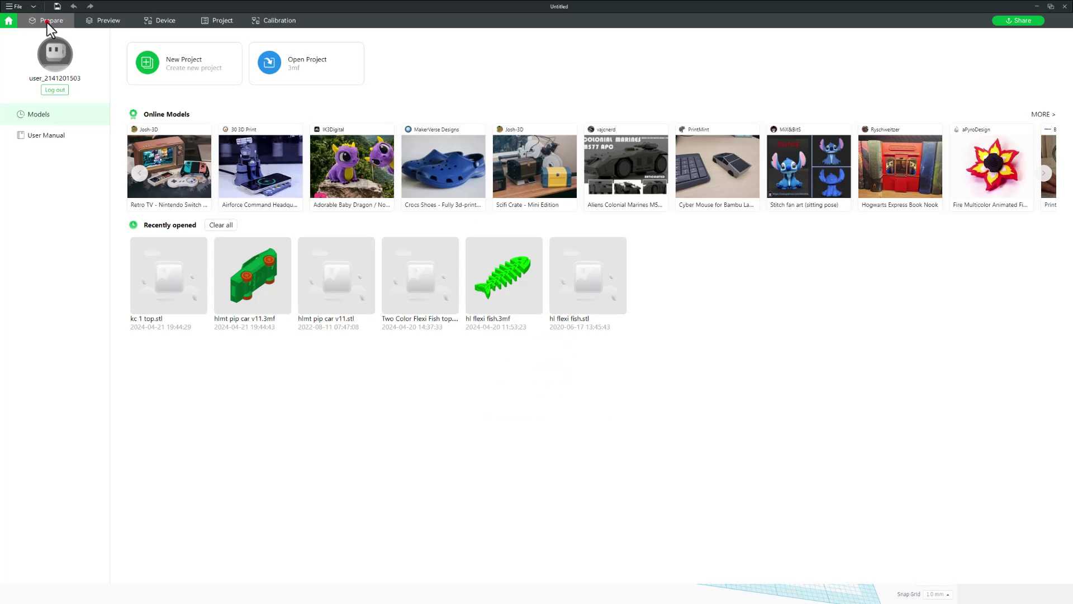
pyautogui.click(47, 22)
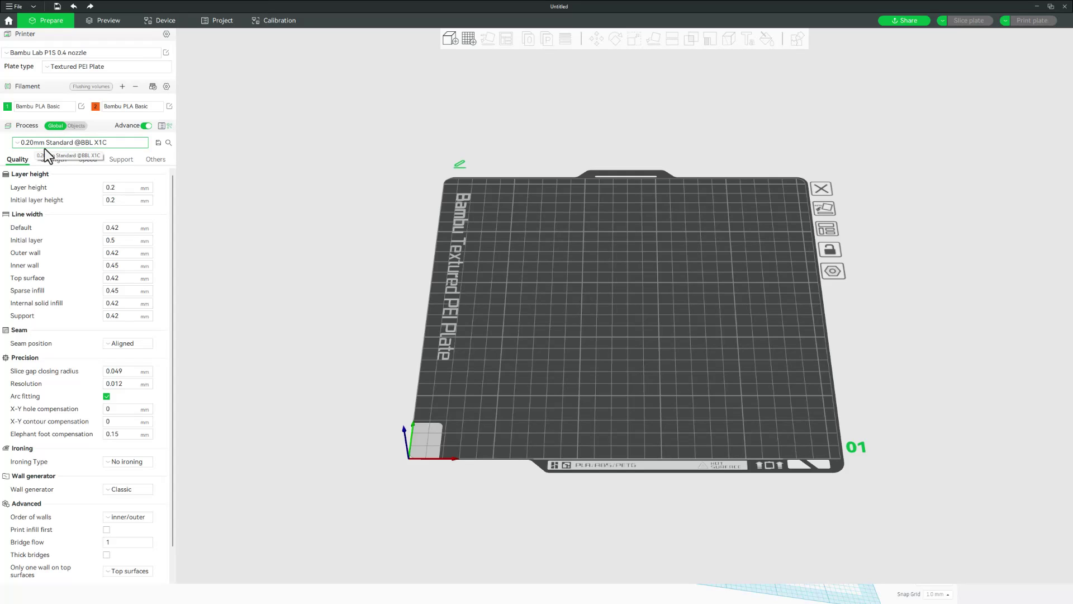
# Add fish top.stl and fish bottom.stl together, keeping them as one multi-part object
pyautogui.click(452, 41)
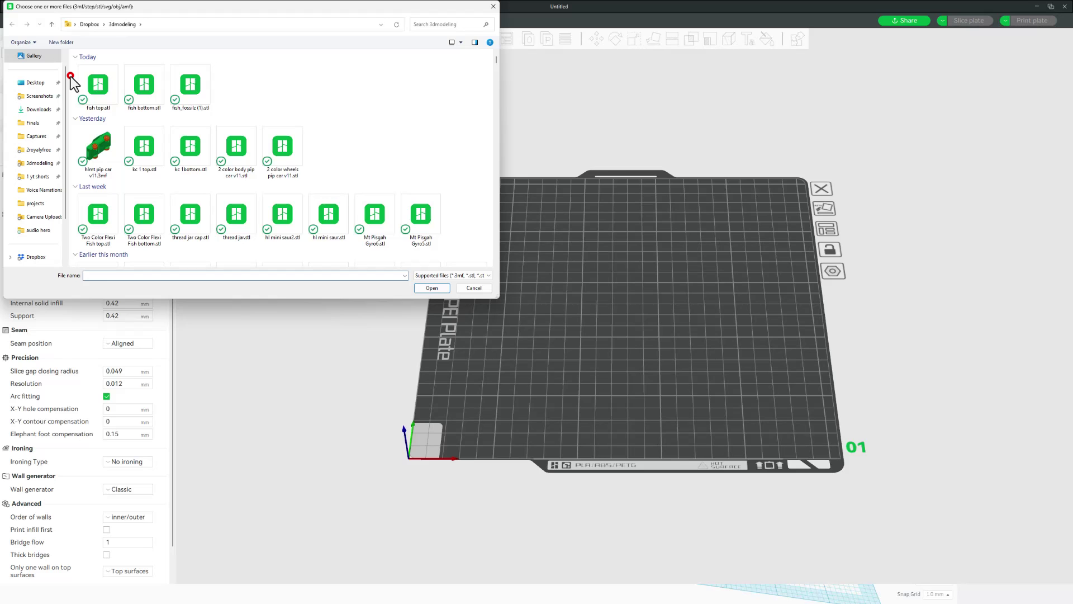
pyautogui.moveTo(70, 76); pyautogui.dragTo(152, 107)
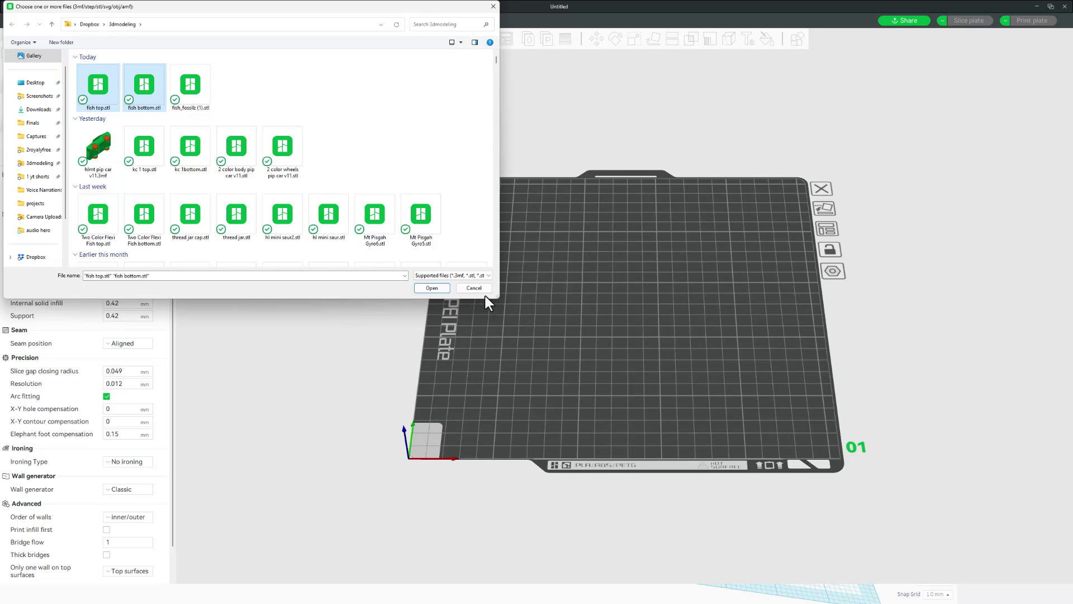
pyautogui.click(429, 286)
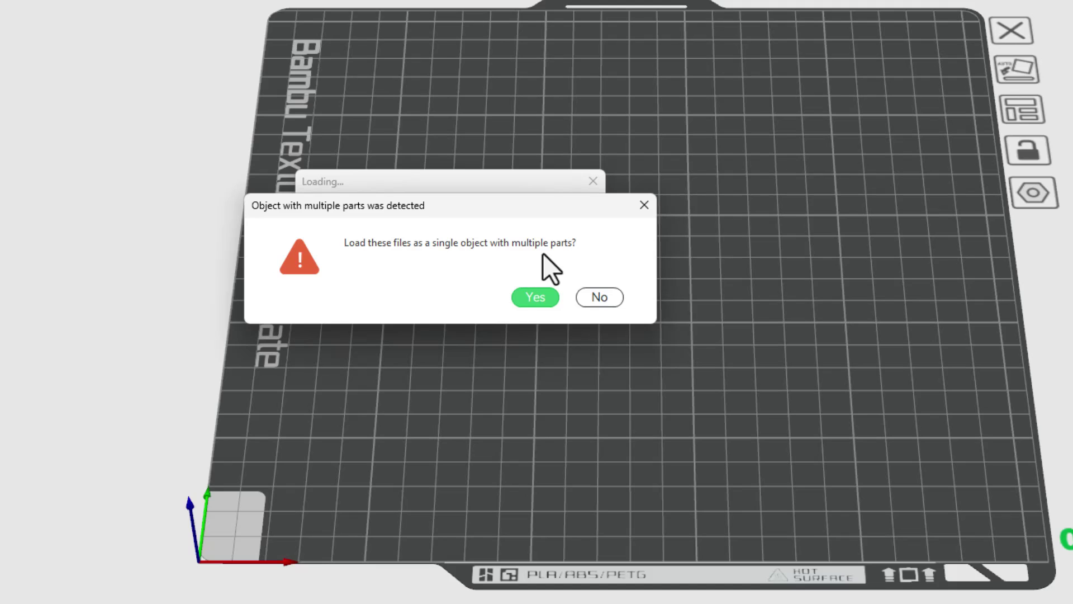
pyautogui.click(536, 297)
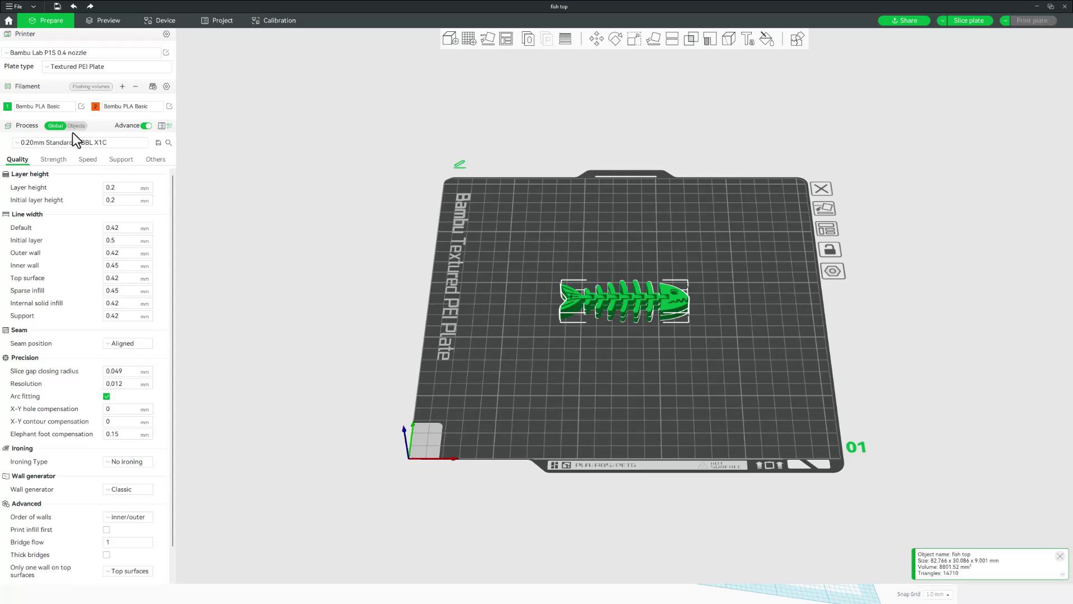
# Assign orange filament 2 to fish top.stl in the Objects list, leaving the bottom green
pyautogui.click(76, 126)
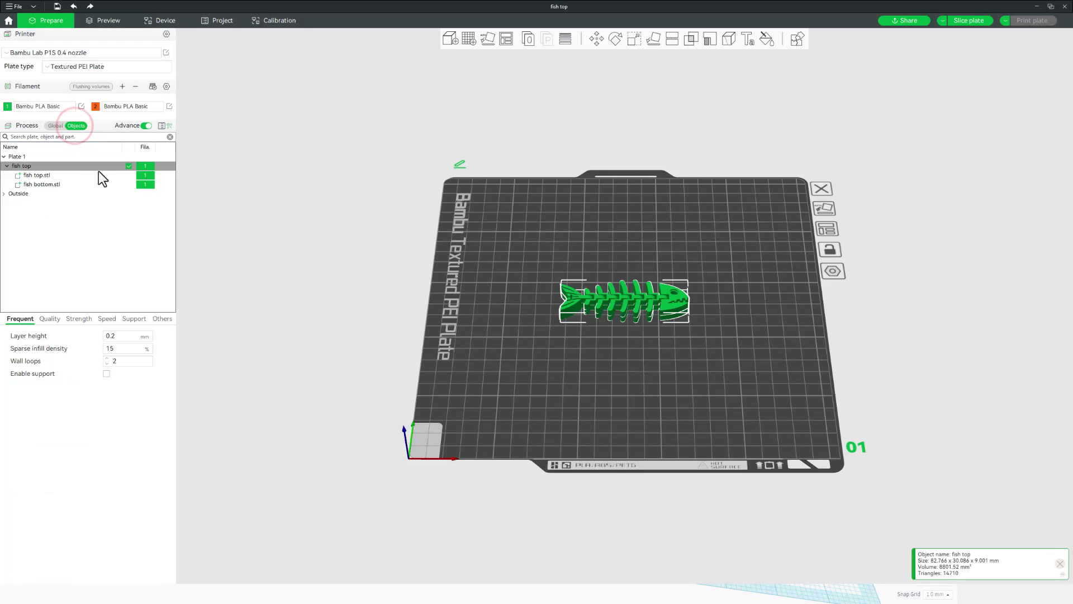
pyautogui.click(147, 175)
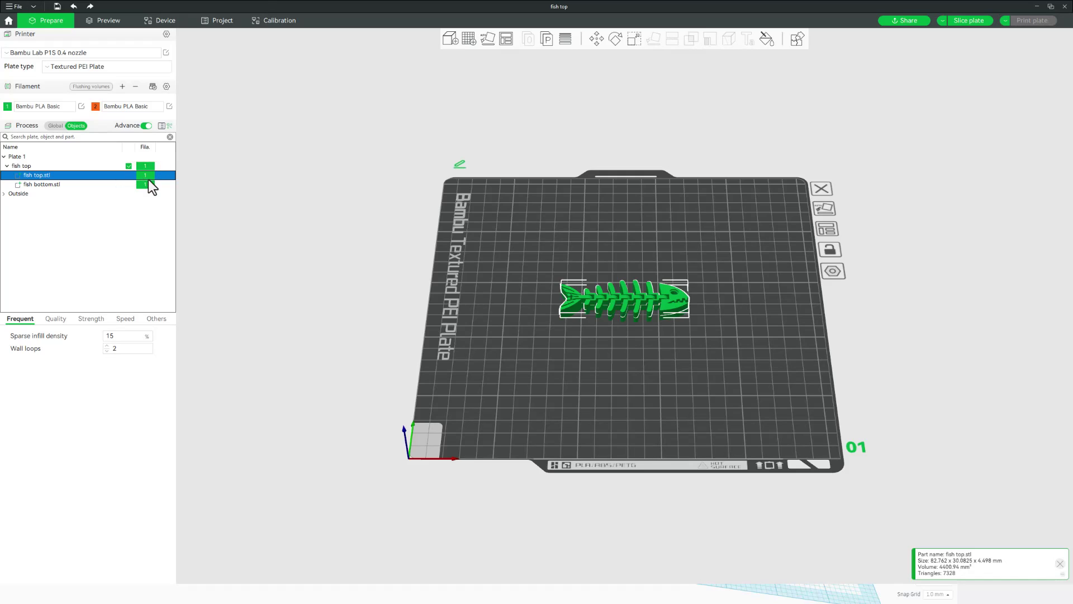
pyautogui.click(147, 175)
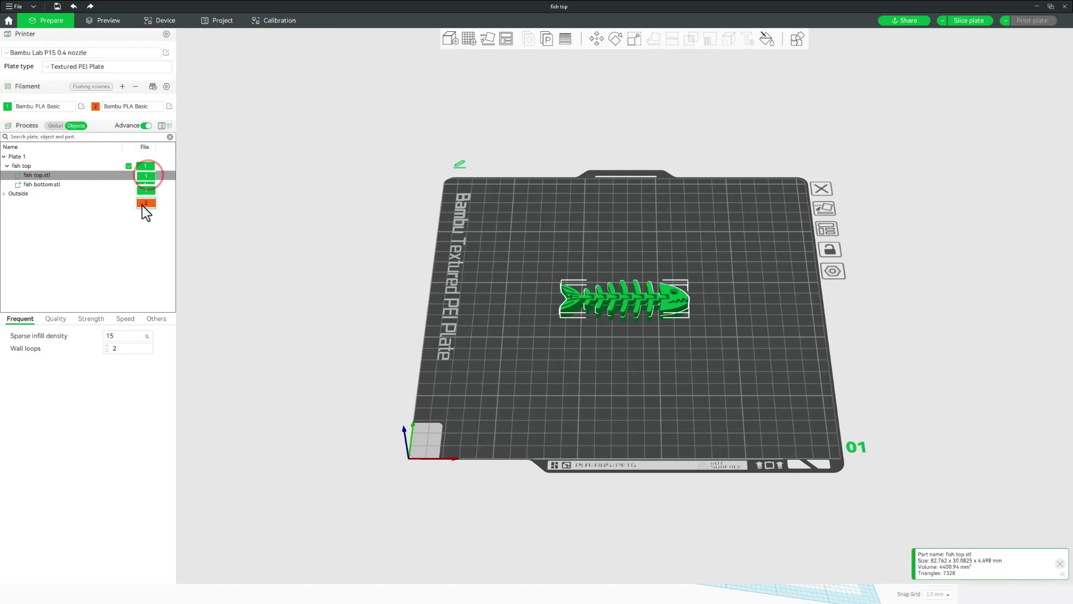
pyautogui.click(144, 204)
pyautogui.click(112, 216)
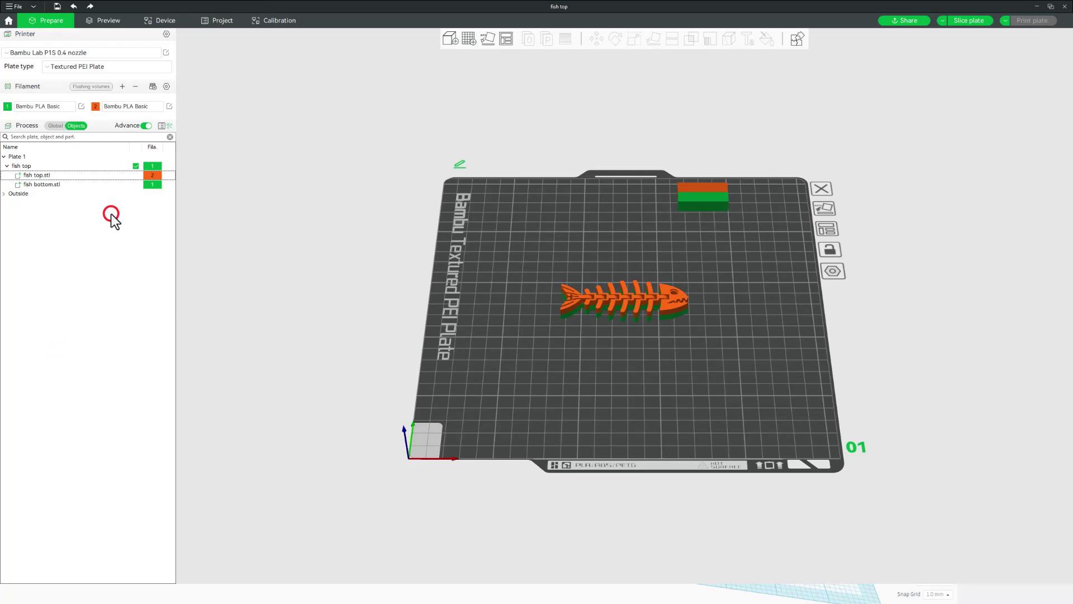
pyautogui.moveTo(584, 350); pyautogui.dragTo(674, 267)
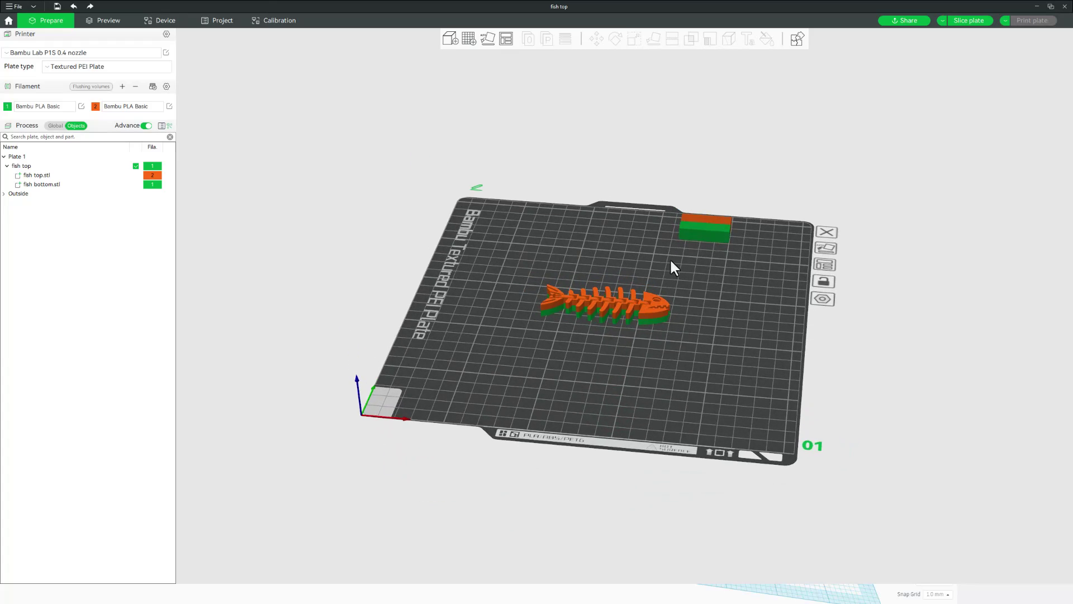
# Uncheck Prime tower Enable on the Global process Others tab
pyautogui.click(624, 319)
pyautogui.scroll(5, 556, 426)
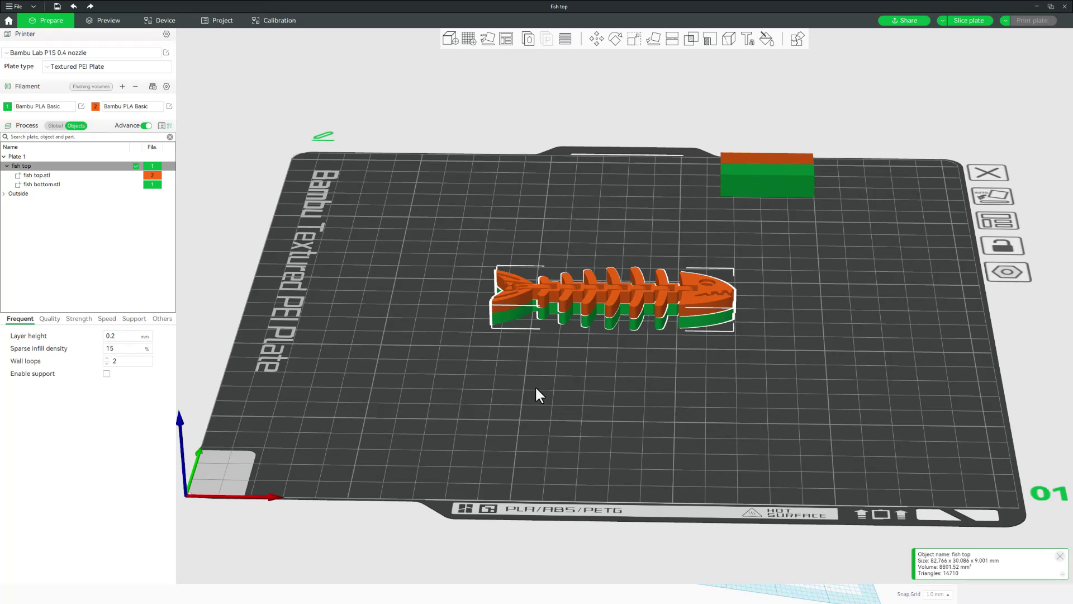
pyautogui.moveTo(534, 384); pyautogui.dragTo(529, 394)
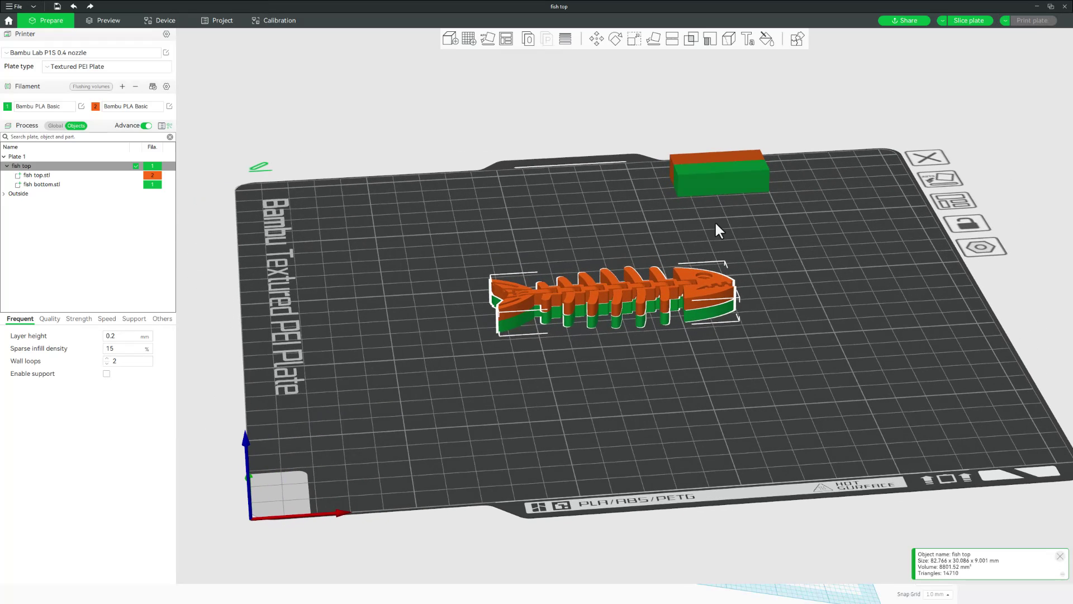
pyautogui.click(54, 126)
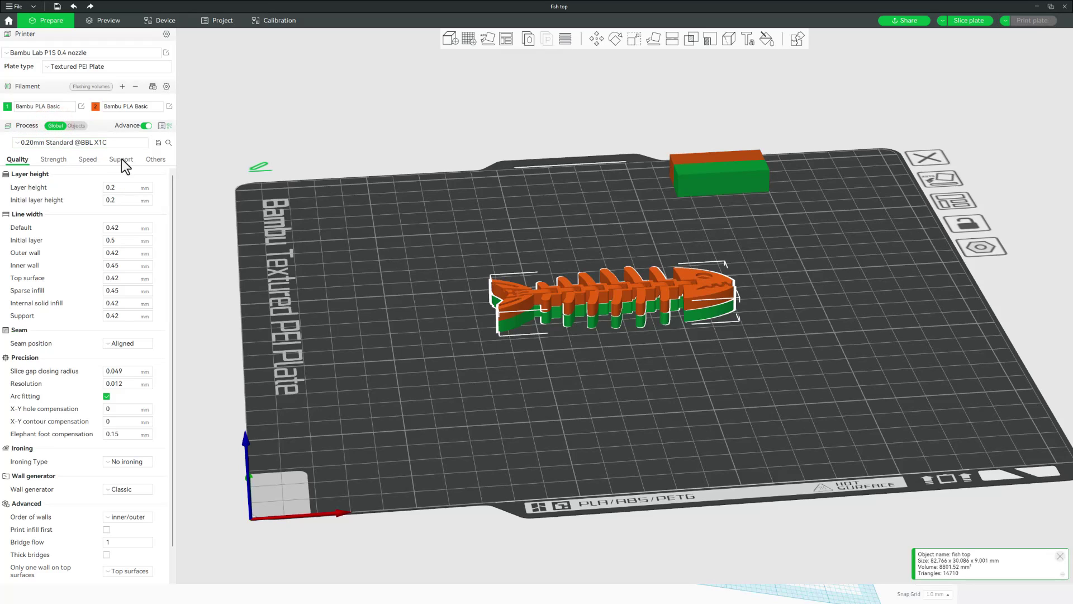
pyautogui.click(155, 160)
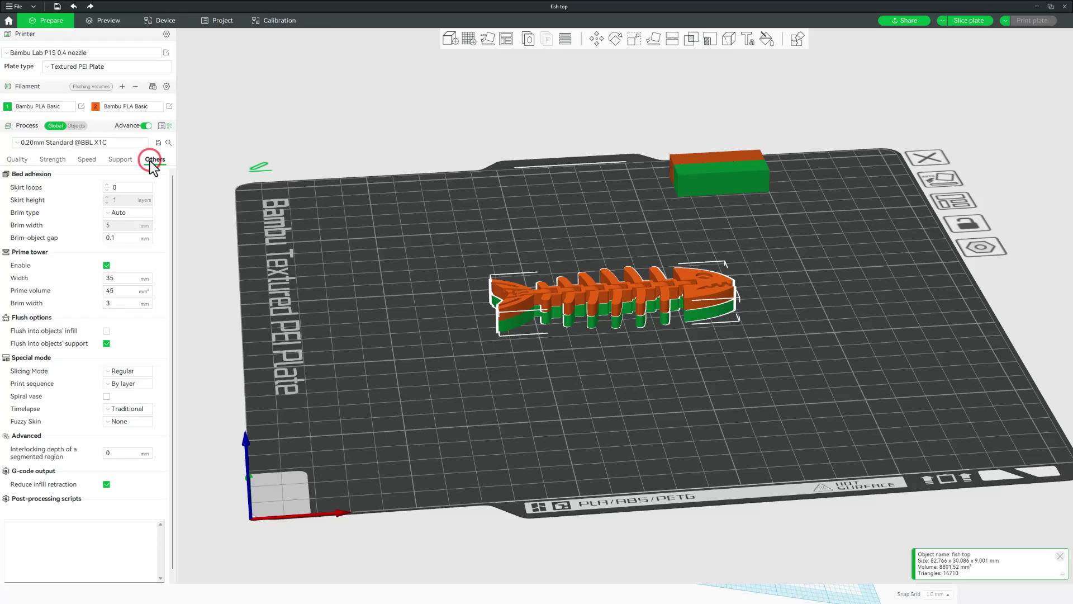
pyautogui.click(106, 265)
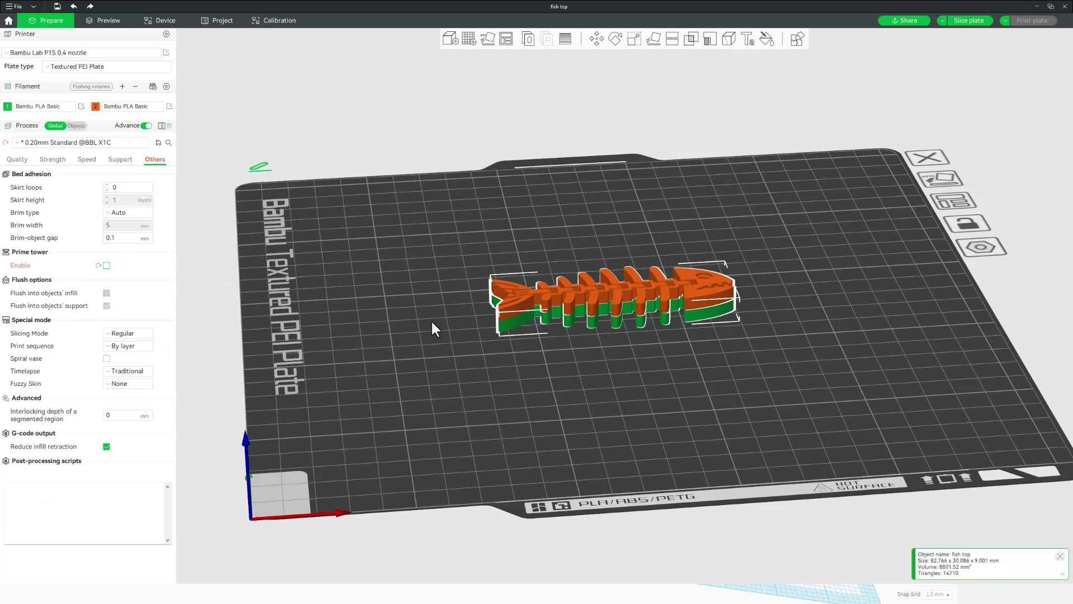
pyautogui.moveTo(509, 356); pyautogui.dragTo(523, 387)
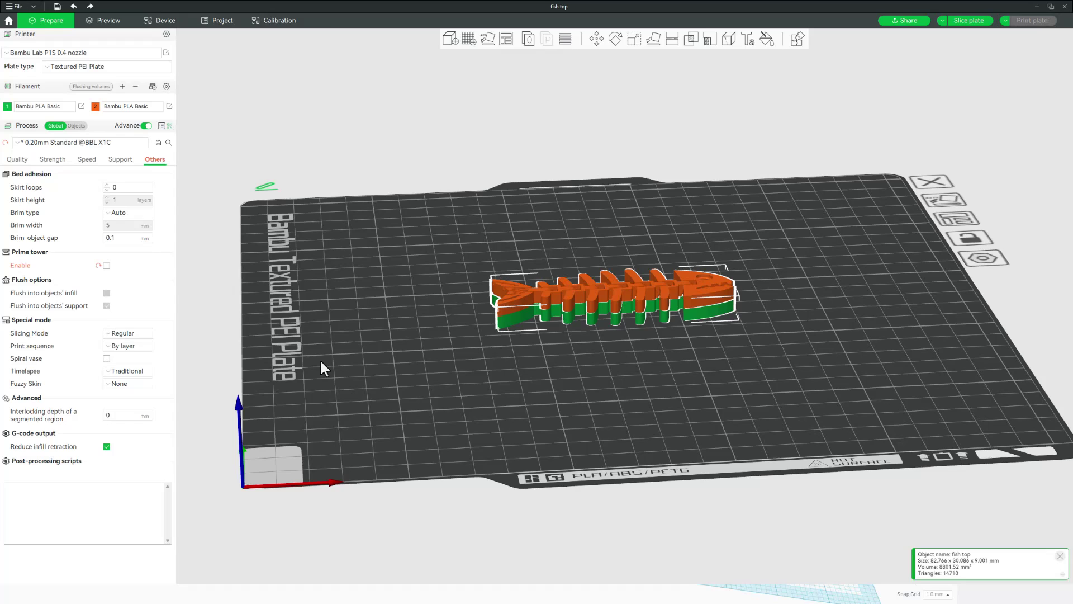
# Review the Quality, Strength and Speed process settings
pyautogui.click(17, 159)
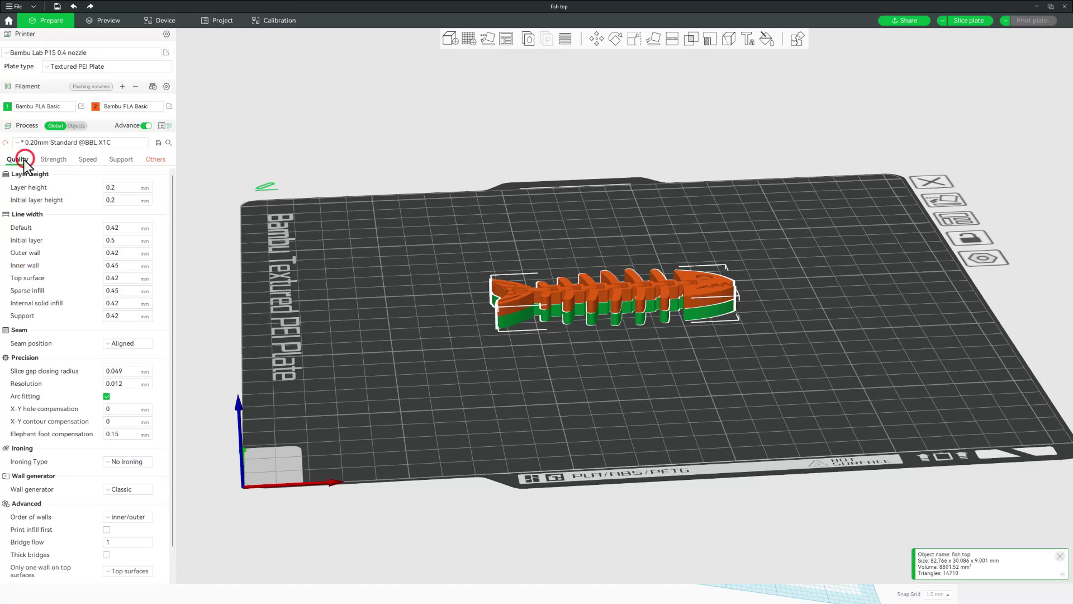
pyautogui.click(61, 161)
pyautogui.click(81, 161)
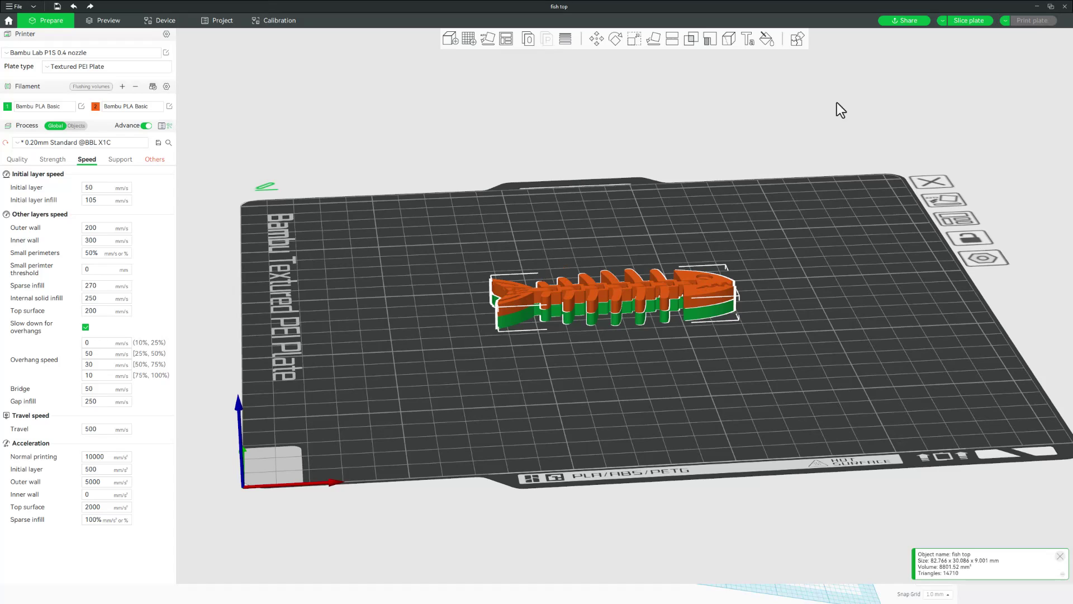
# Slice the plate, then send the fish print job to the P1S printer
pyautogui.click(970, 21)
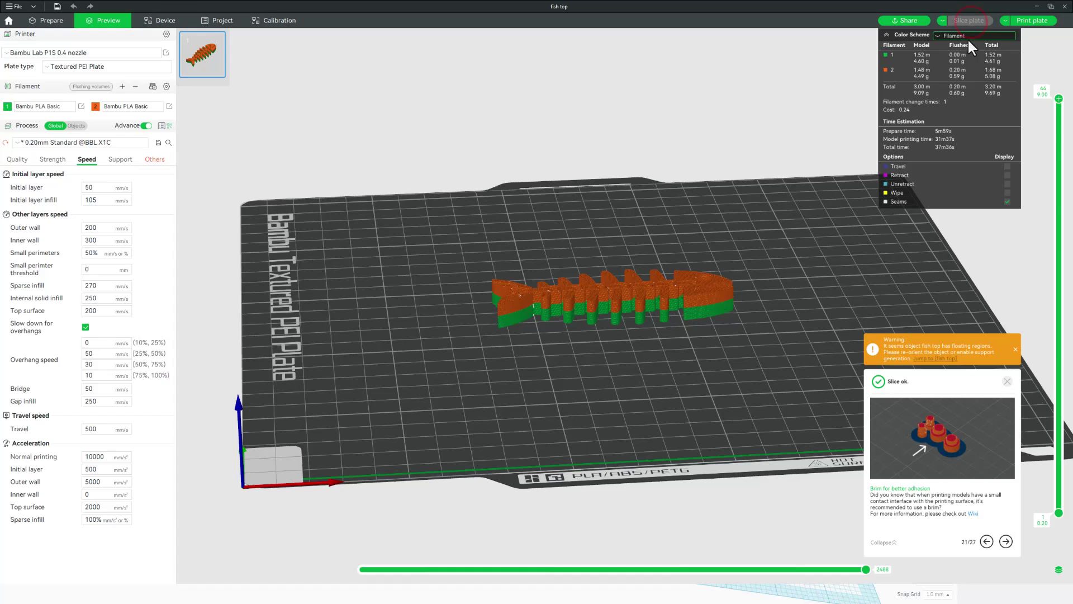
pyautogui.click(1031, 21)
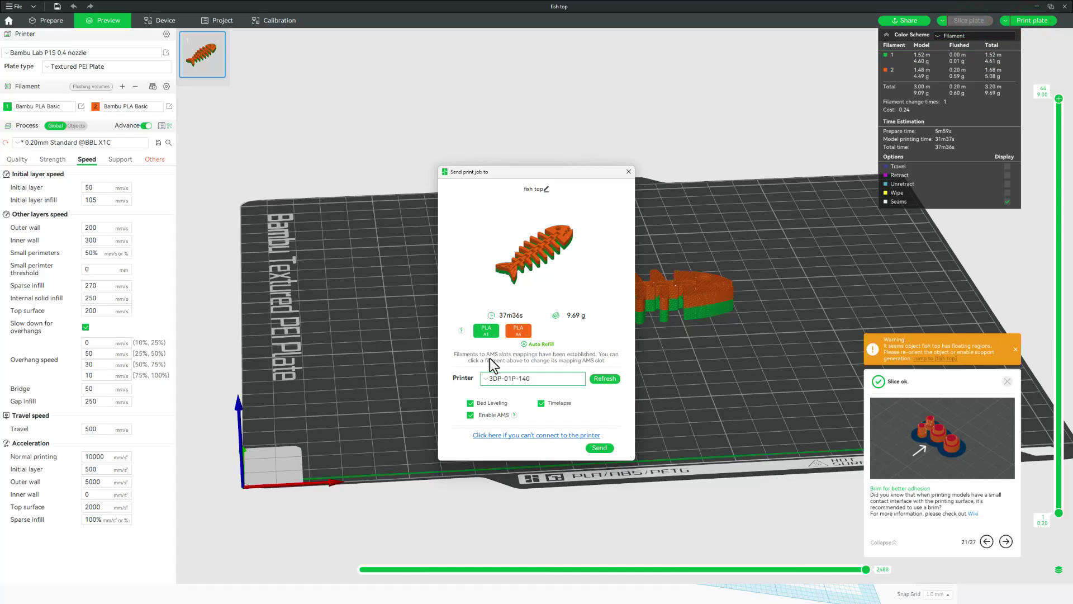
pyautogui.click(599, 448)
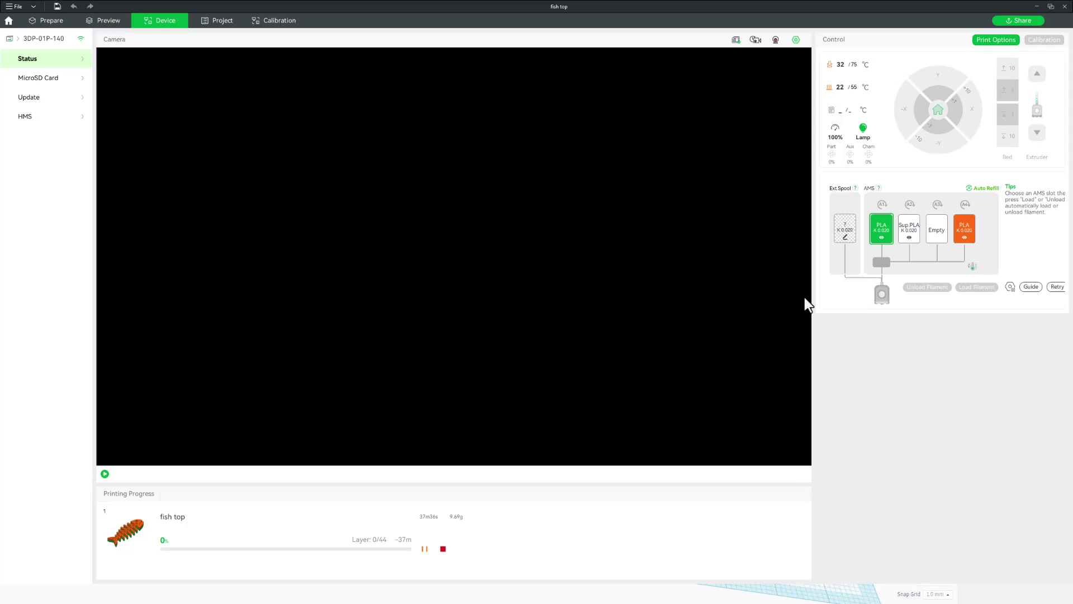
# Start the printer's live camera on the Device tab and watch progress reach 100%
pyautogui.click(105, 474)
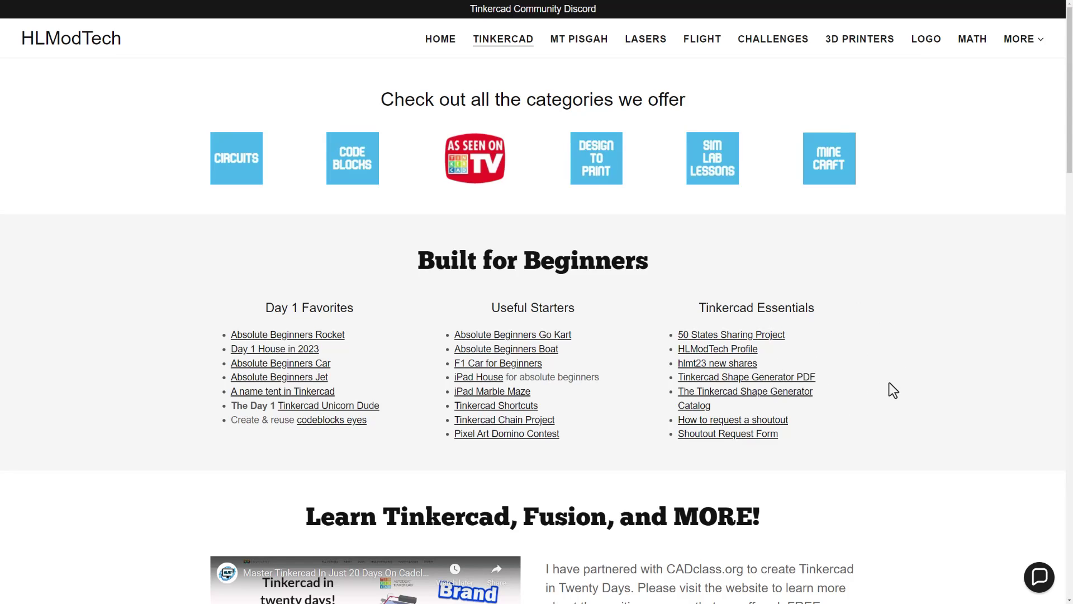
pyautogui.scroll(-4, 819, 392)
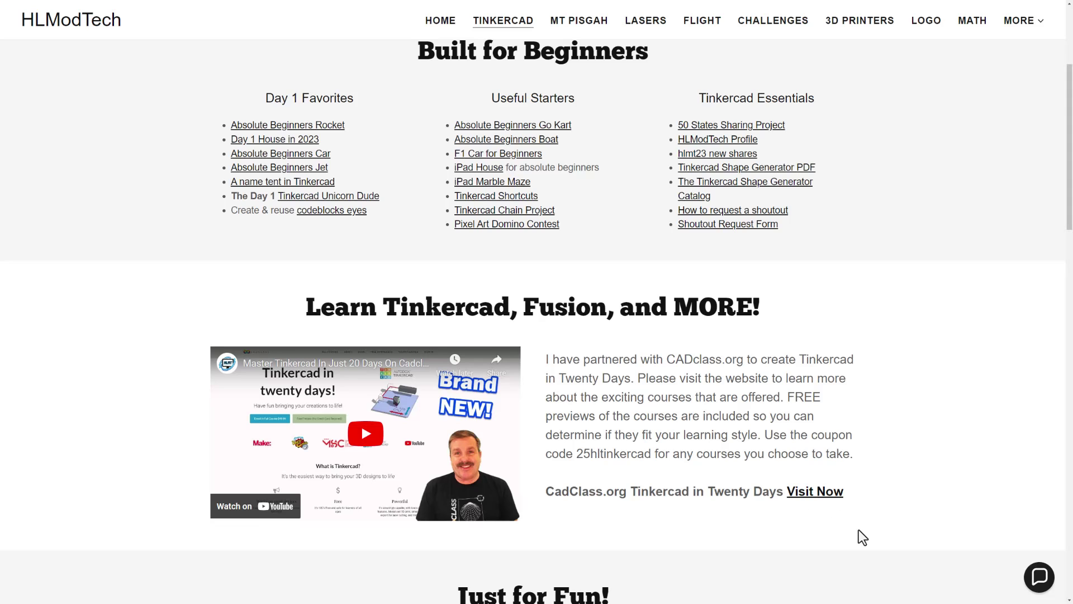
pyautogui.scroll(3, 872, 532)
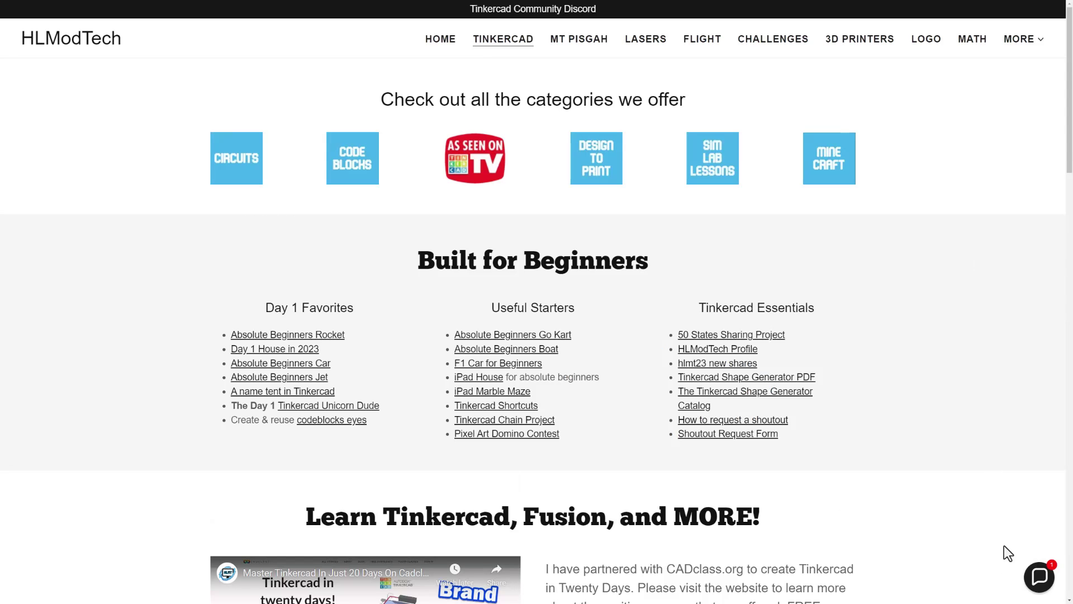
pyautogui.click(1038, 581)
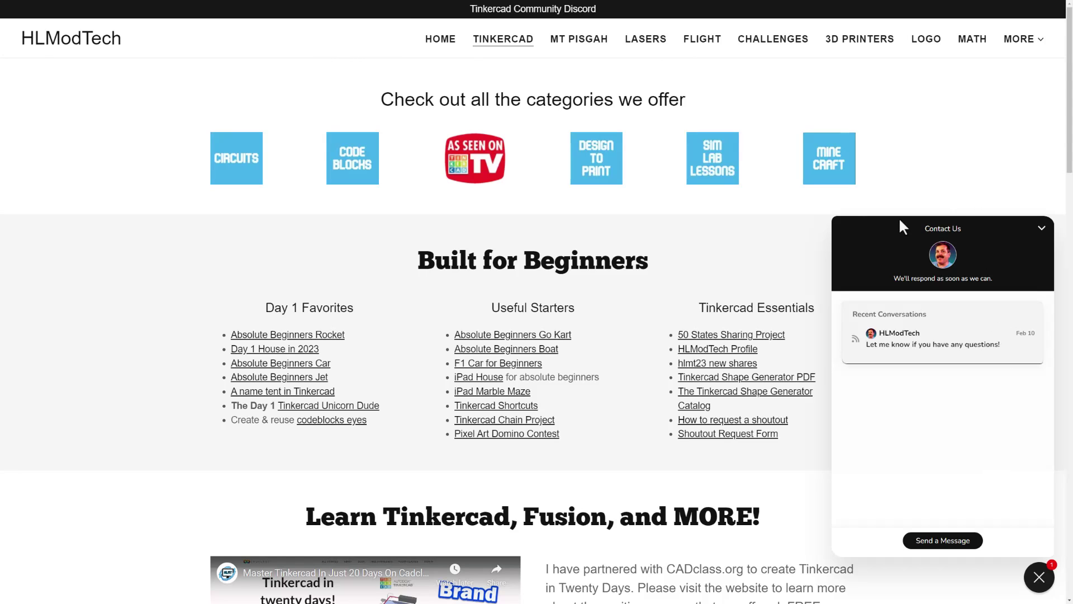
pyautogui.click(598, 207)
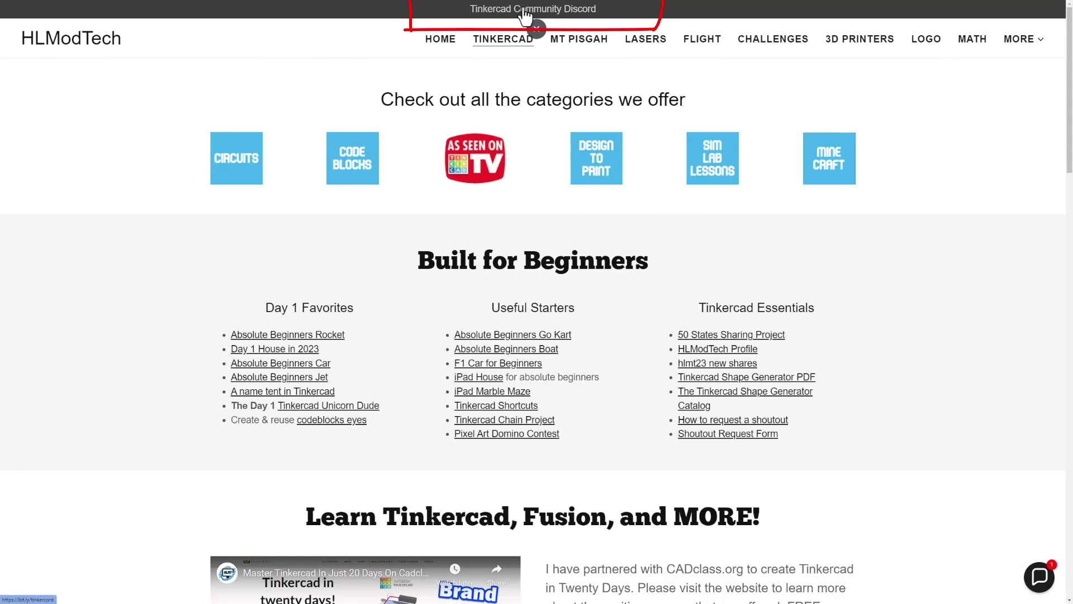
pyautogui.click(525, 12)
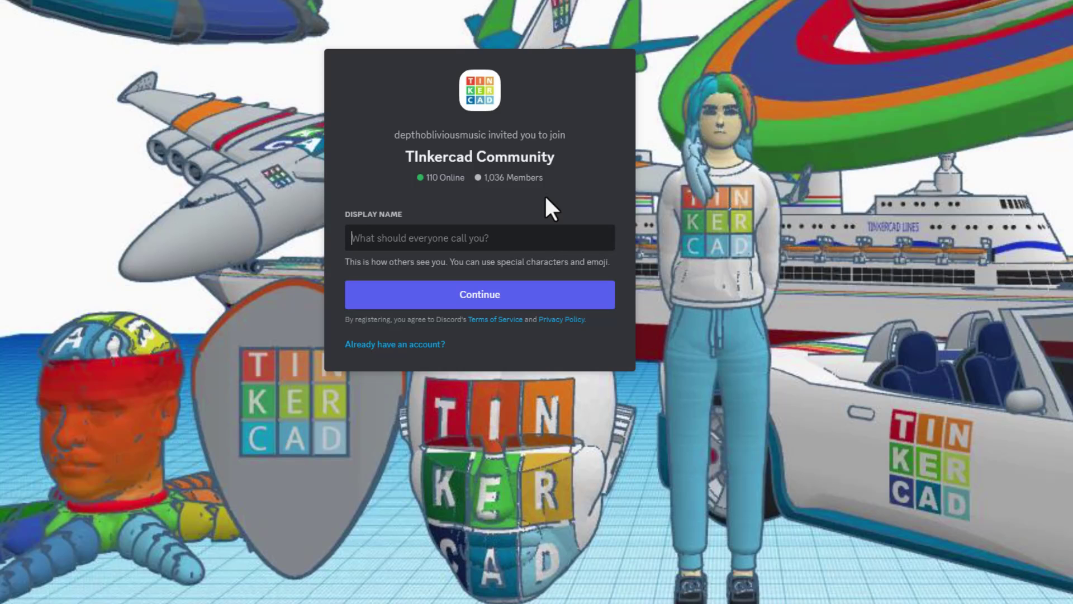
pyautogui.hotkey('alt', 'Left')
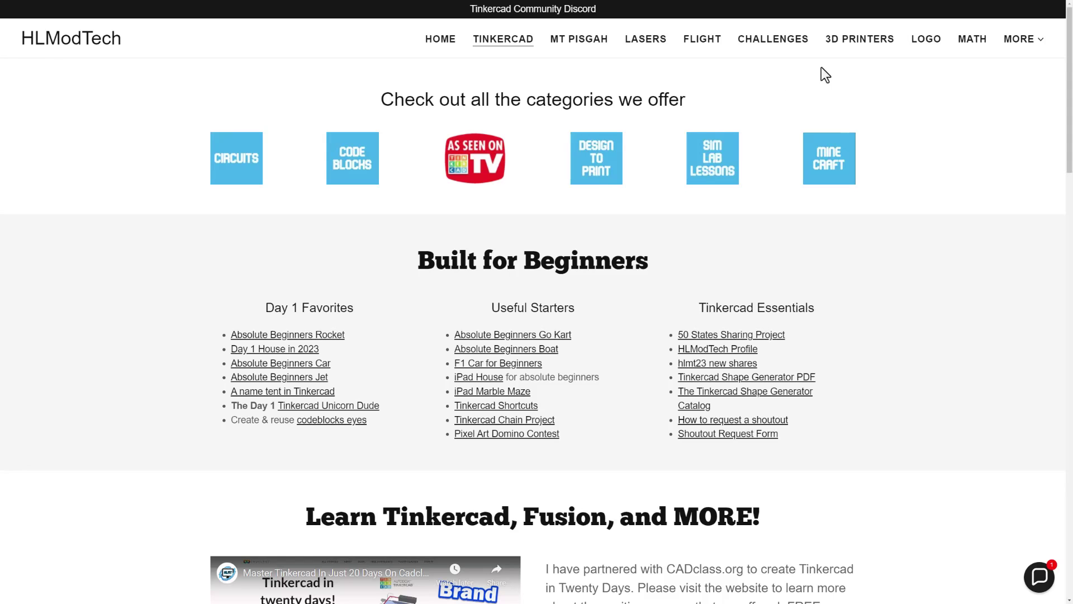
# Go to 3D PRINTERS and follow the P1S Combo link under Bambu Labs
pyautogui.click(855, 43)
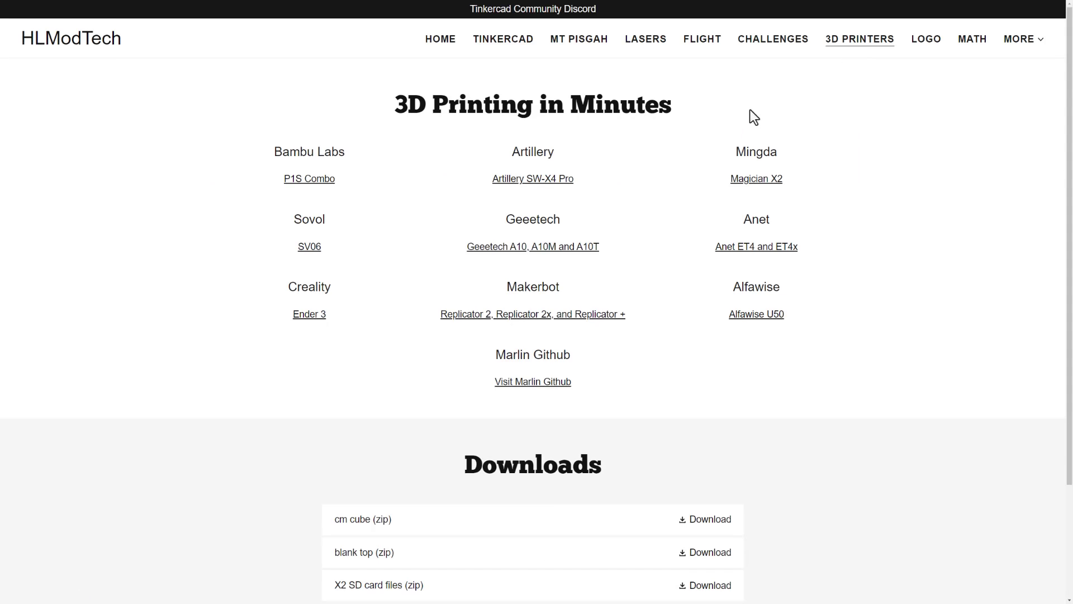
pyautogui.click(307, 180)
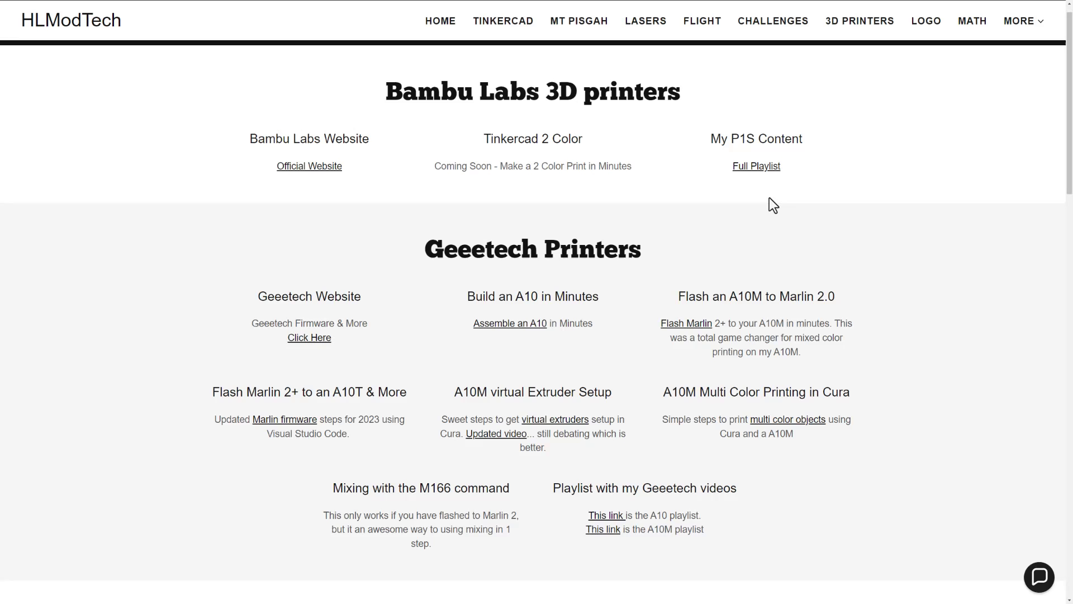